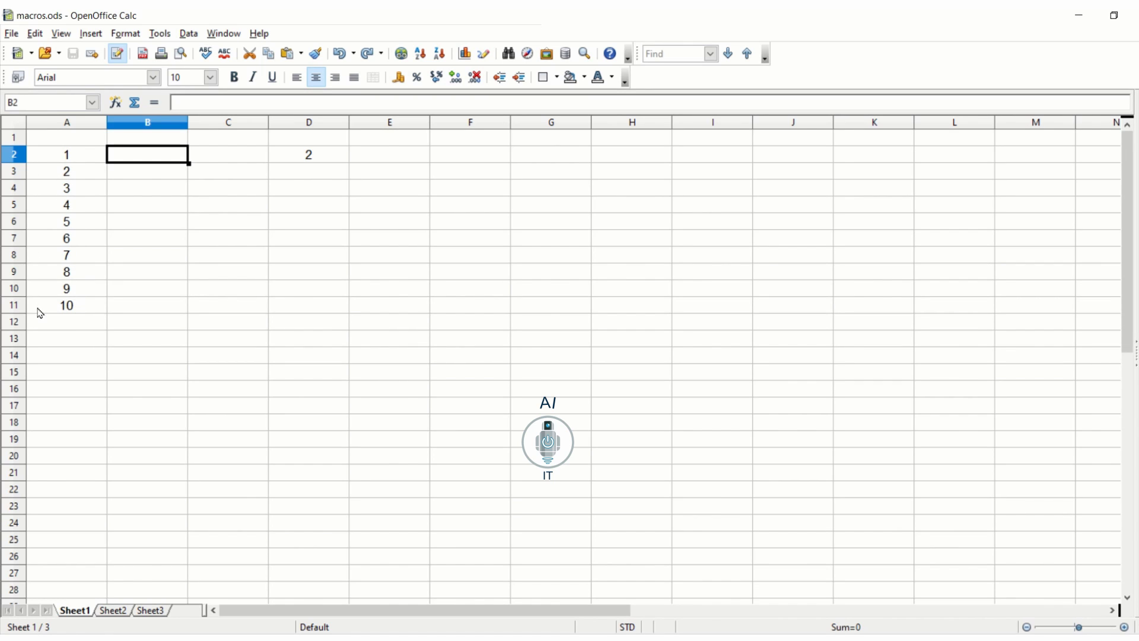
# Step: Enter the multiplier value 13 in cell B1
pyautogui.click(142, 140)
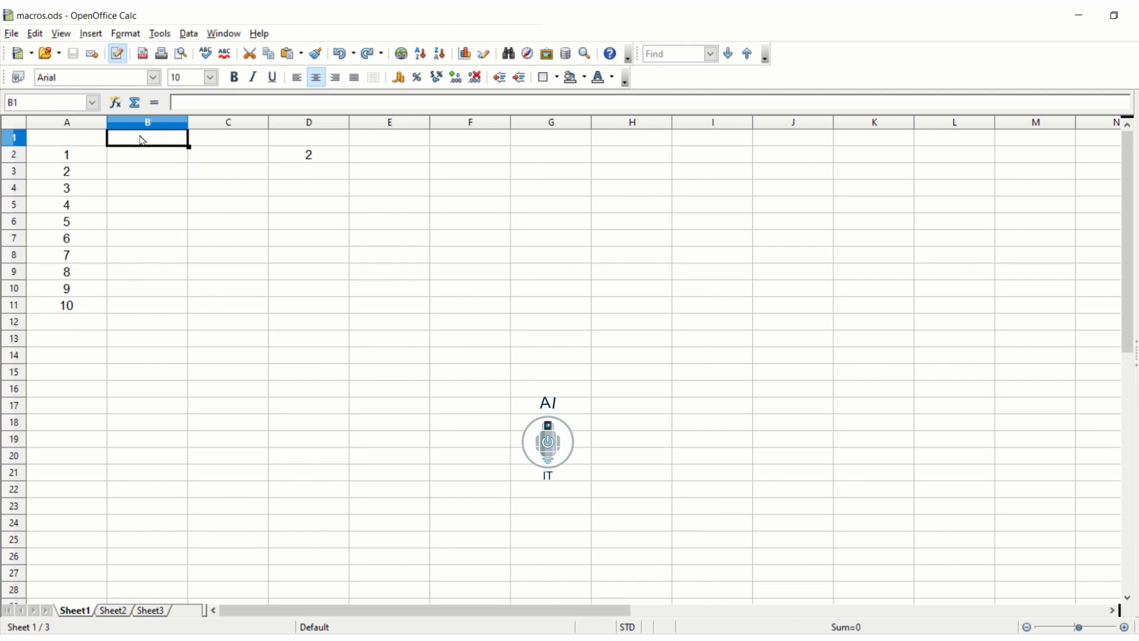
pyautogui.write('13')
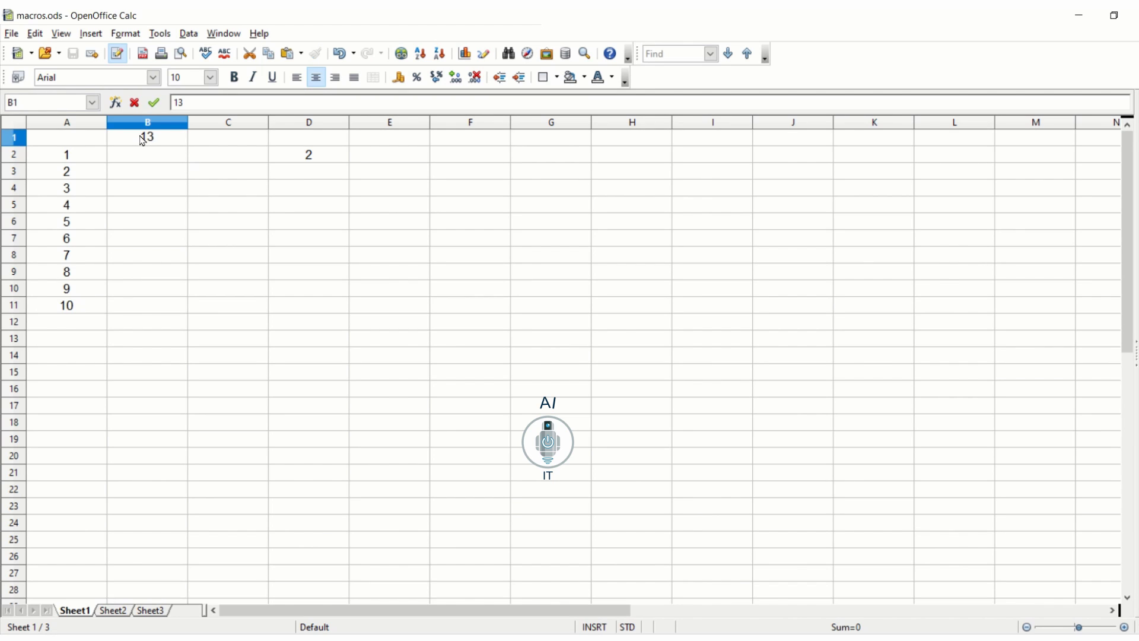
pyautogui.press('Return')
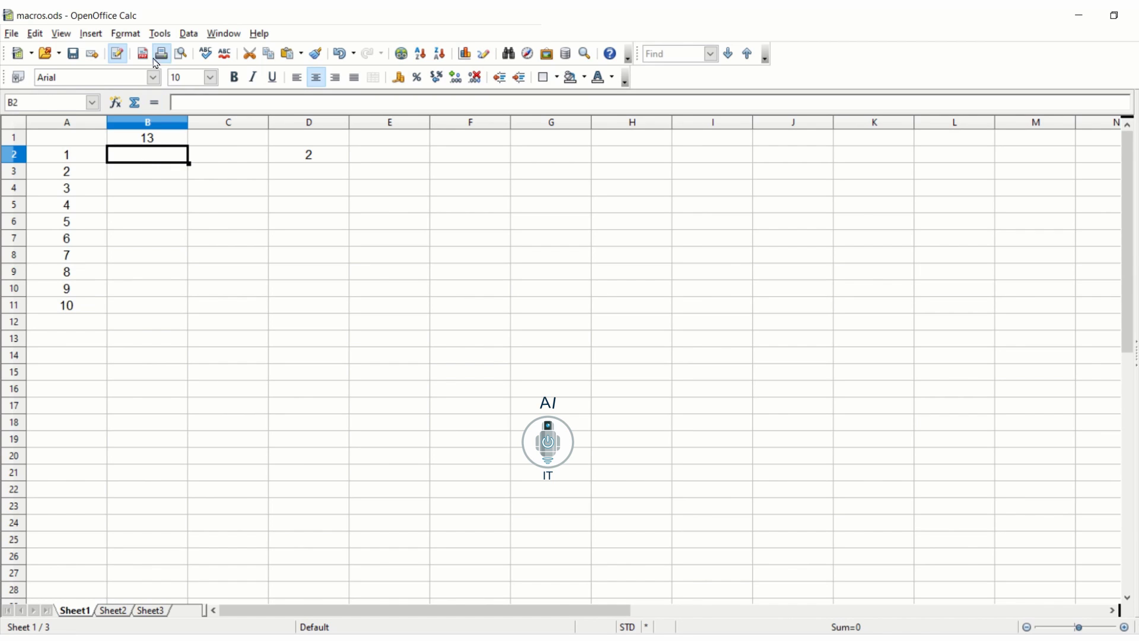
# Step: Start recording a macro and enter the formula =A2*B1 in B2
pyautogui.click(166, 35)
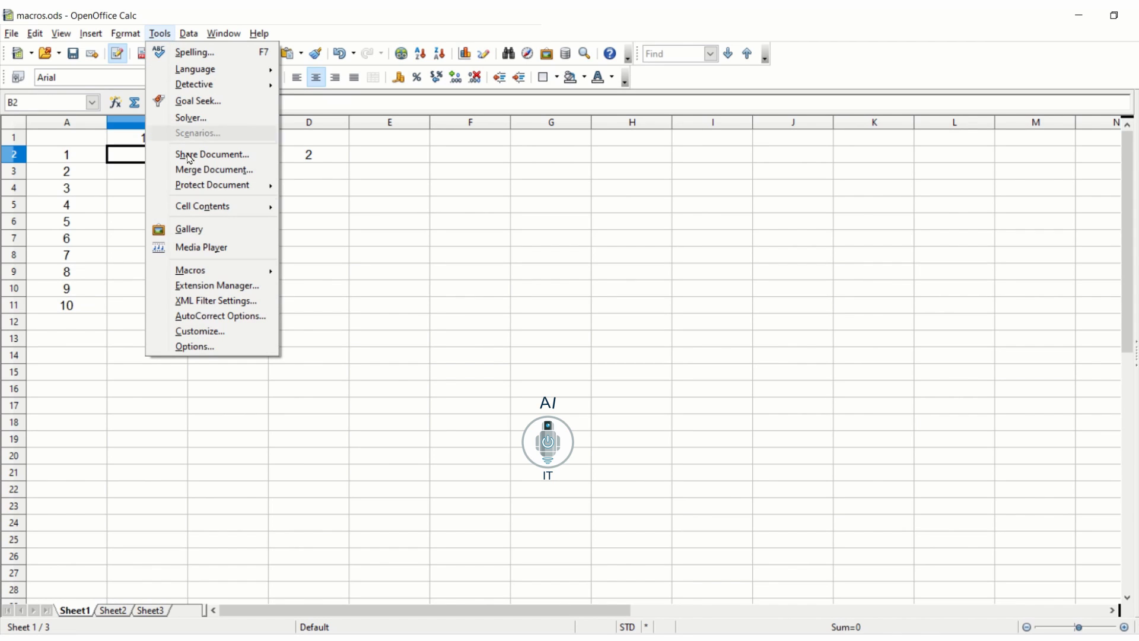
pyautogui.moveTo(211, 274)
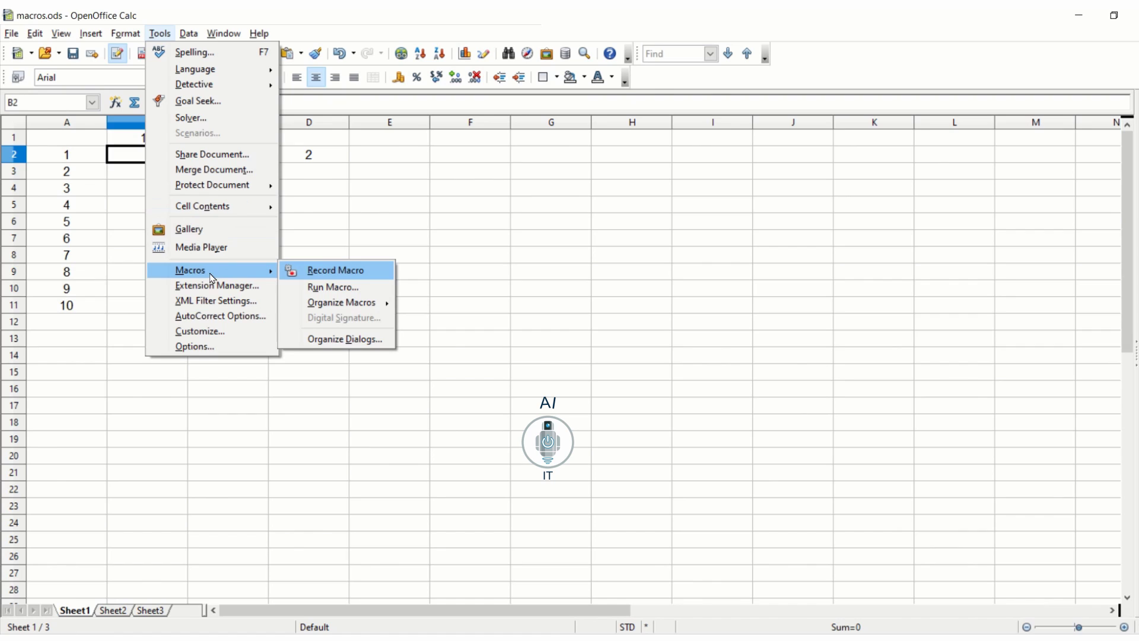
pyautogui.click(320, 271)
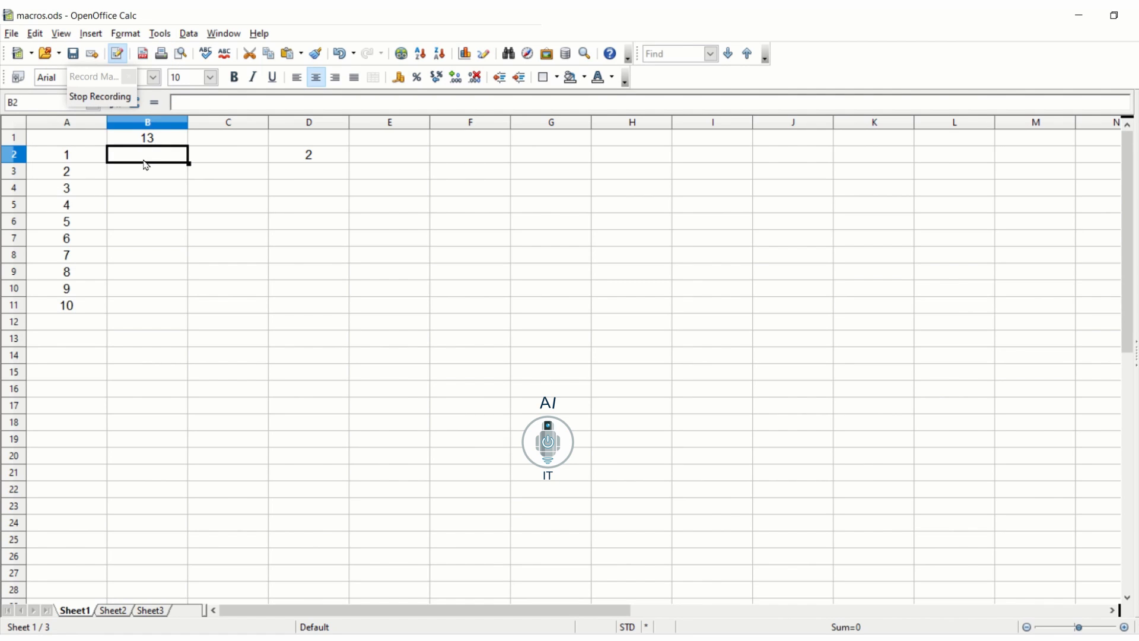
pyautogui.write('=')
pyautogui.click(86, 161)
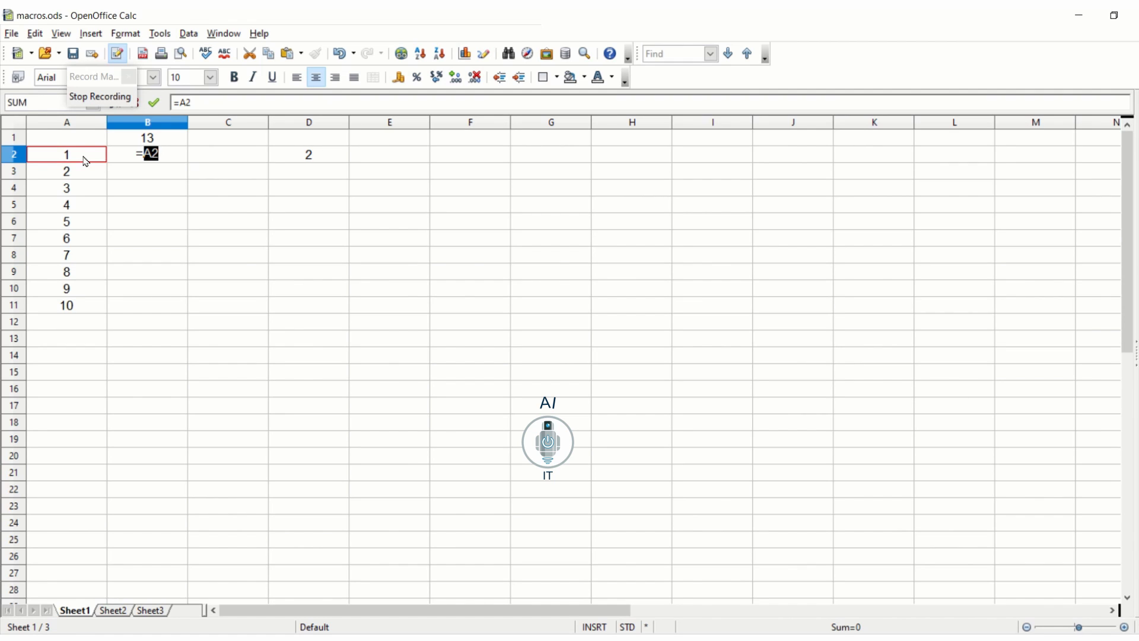
pyautogui.write('*')
pyautogui.click(159, 140)
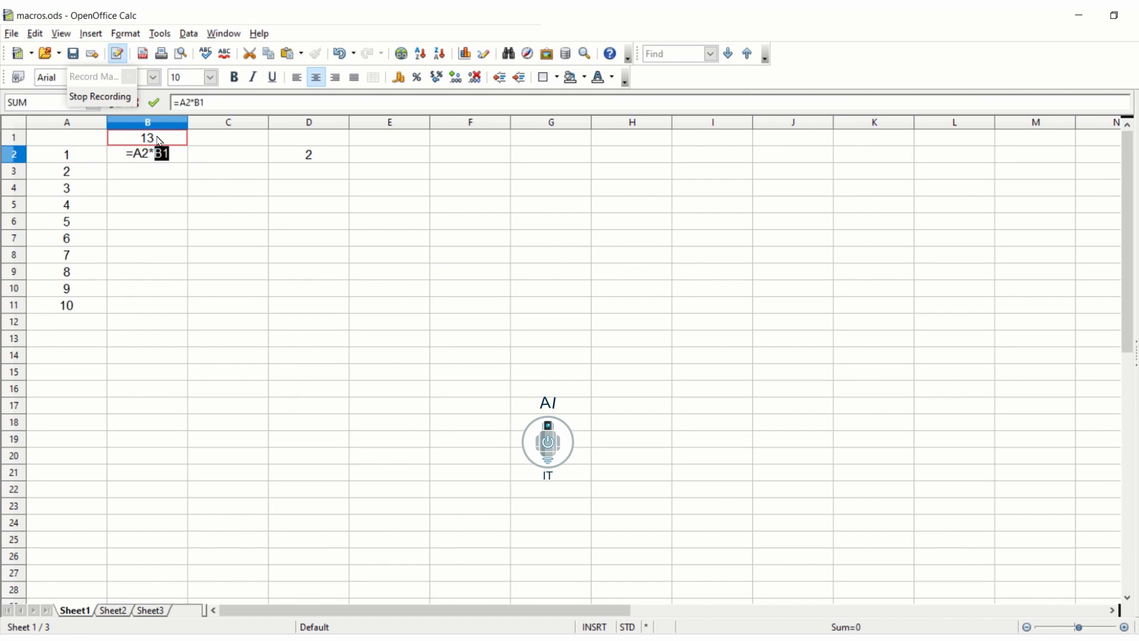
pyautogui.press('Return')
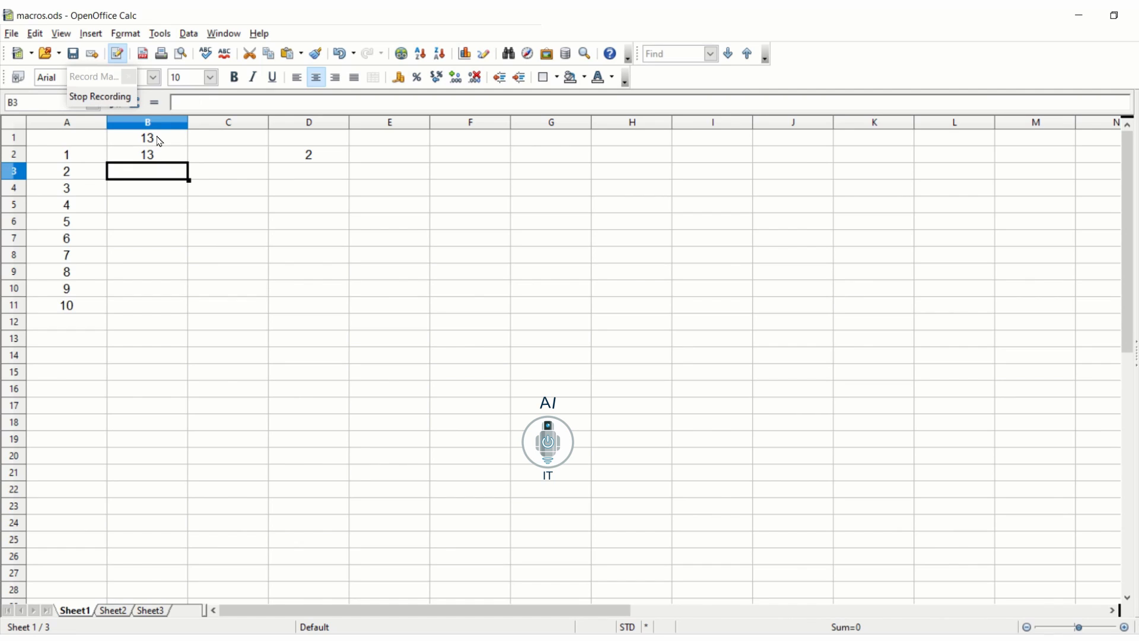
# Step: Make the B1 reference absolute (=A2*$B$1) and fill the formula down to B11
pyautogui.click(156, 157)
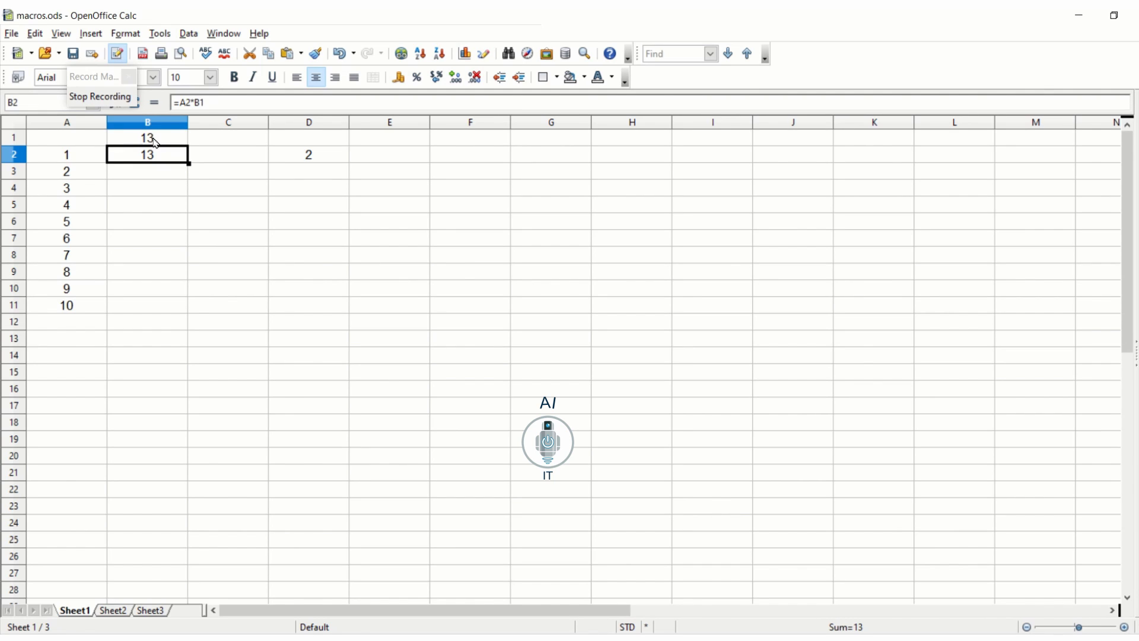
pyautogui.click(194, 103)
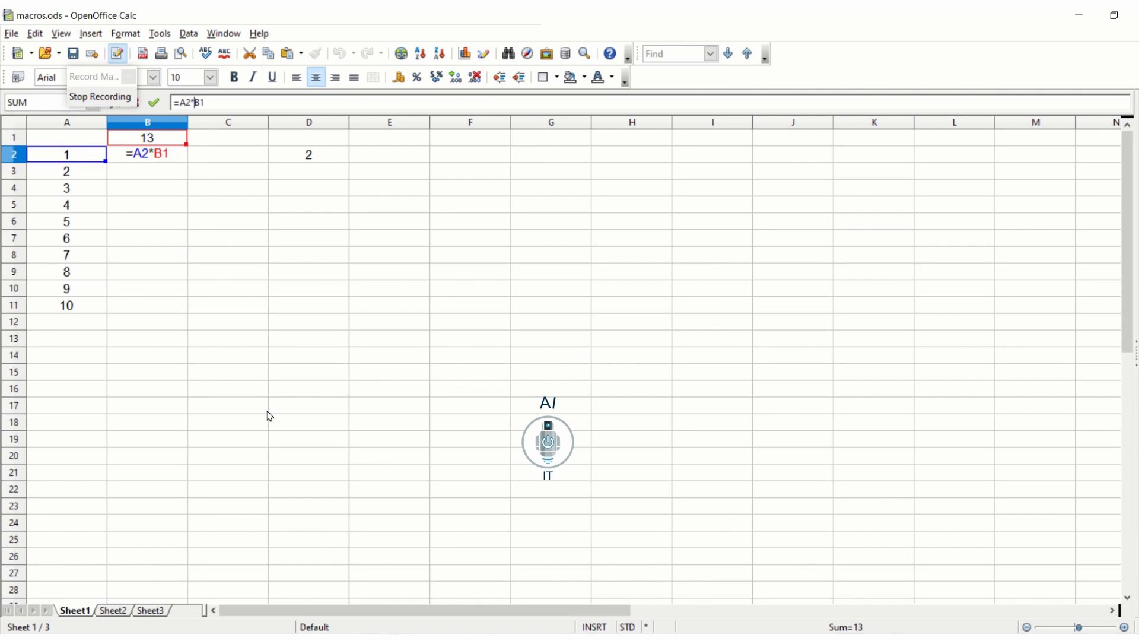
pyautogui.write('$')
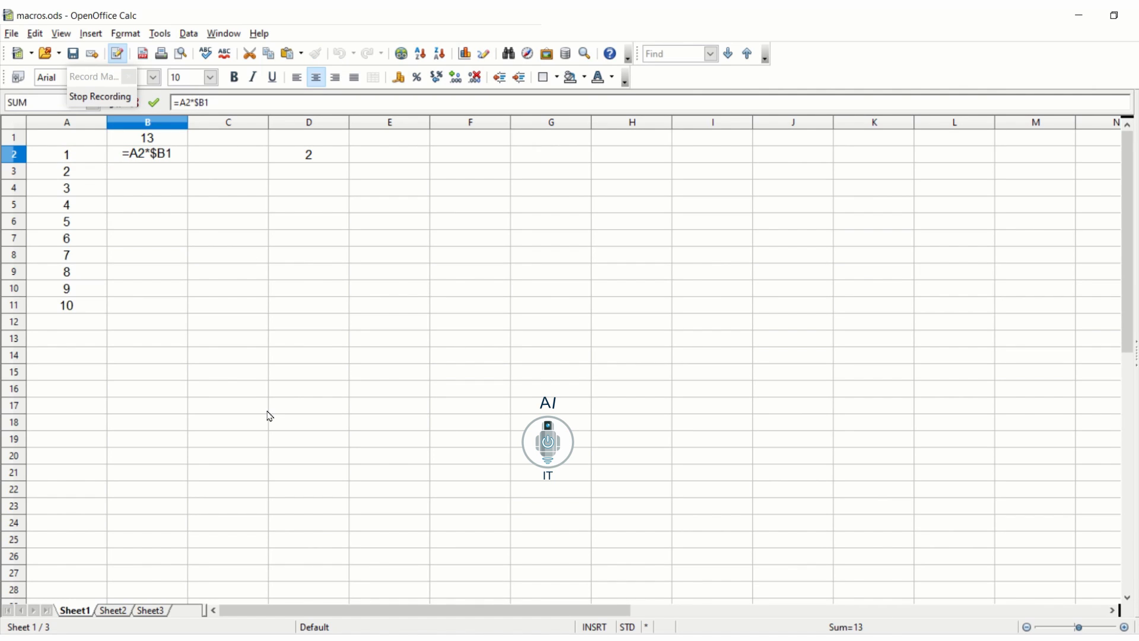
pyautogui.press('Right')
pyautogui.write('$')
pyautogui.press('Return')
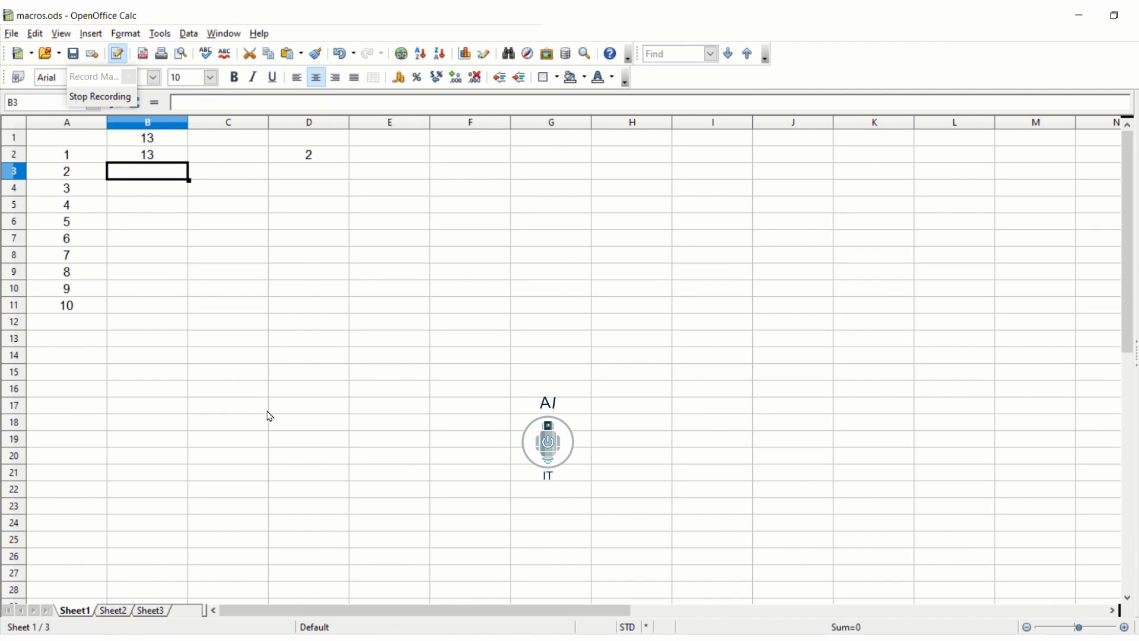
pyautogui.click(184, 159)
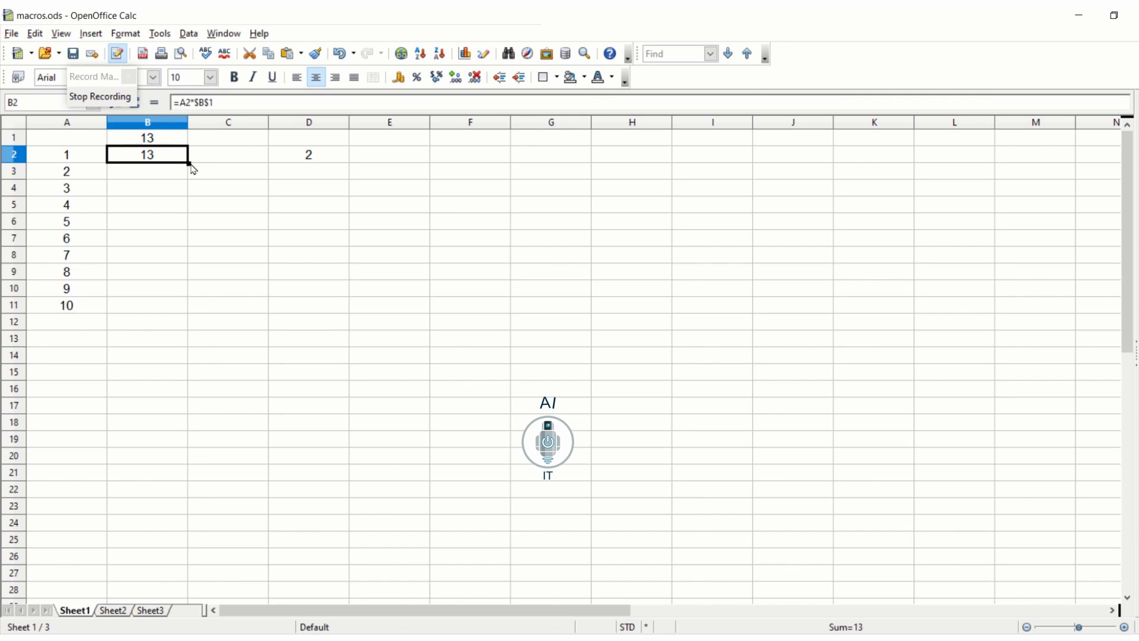
pyautogui.moveTo(191, 176); pyautogui.dragTo(205, 317)
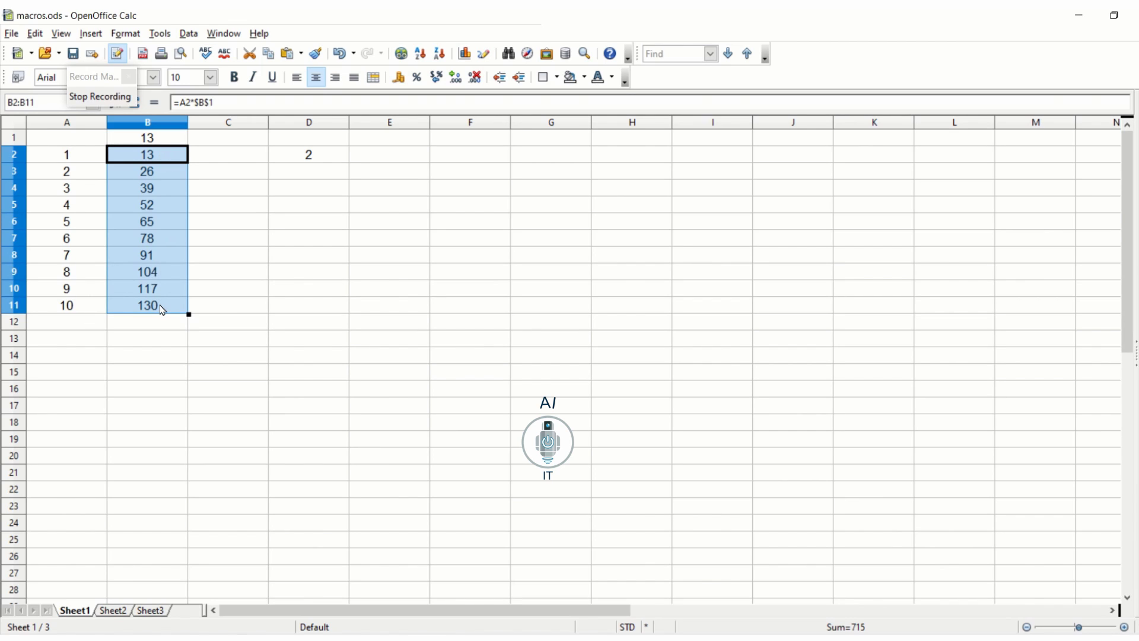
# Step: Stop recording and save the macro as 'multiply' in Module1 of My Macros
pyautogui.click(88, 105)
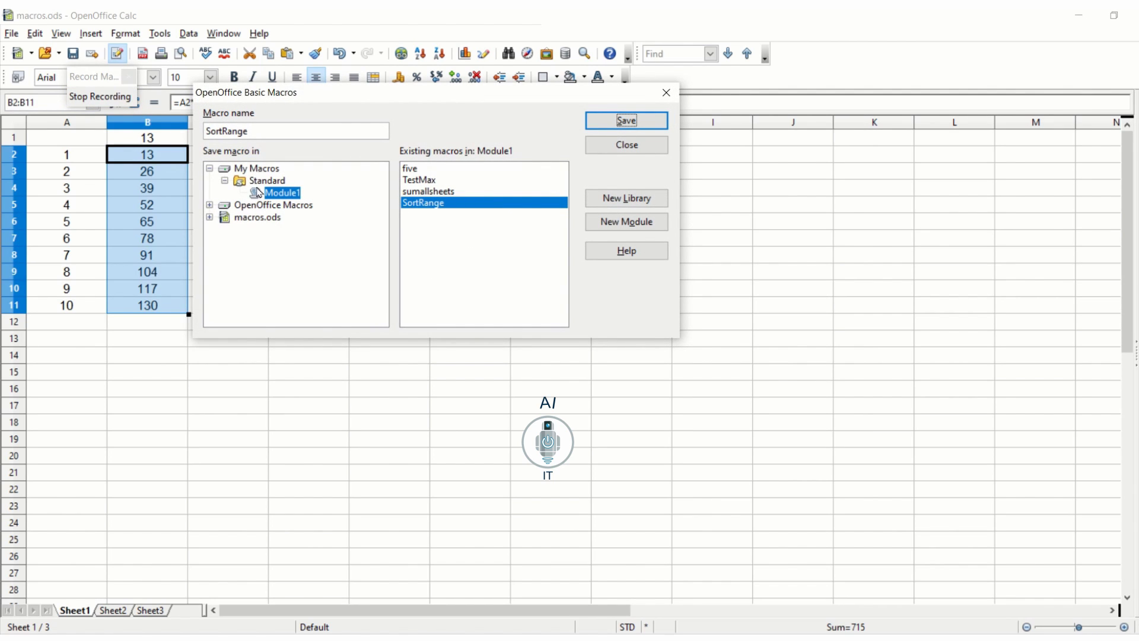
pyautogui.moveTo(265, 131); pyautogui.dragTo(152, 156)
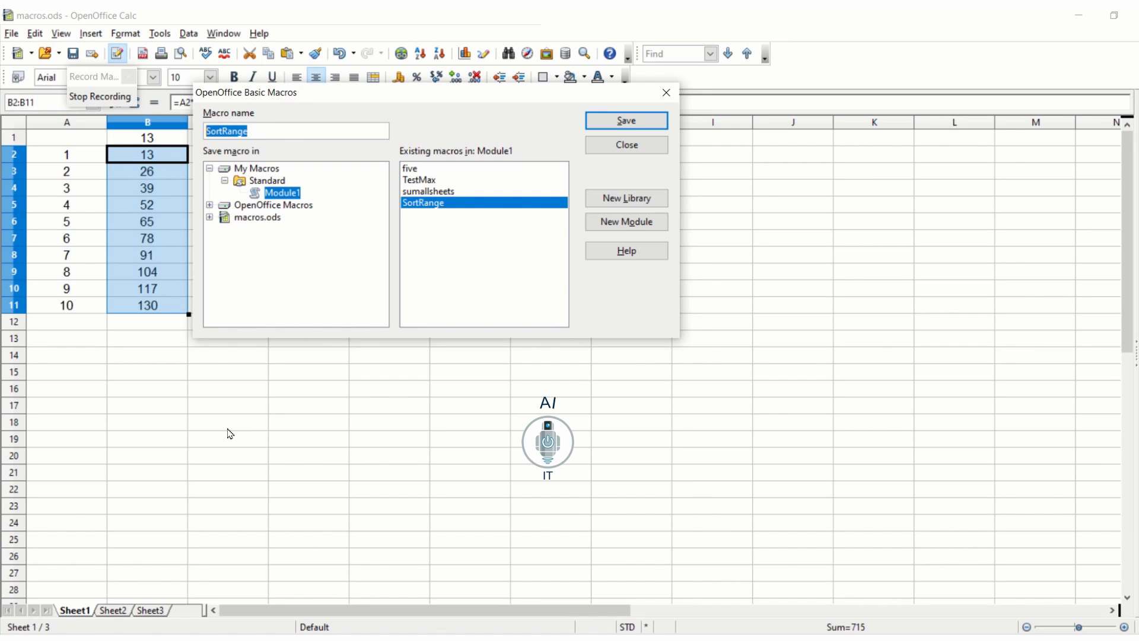
pyautogui.write('mult')
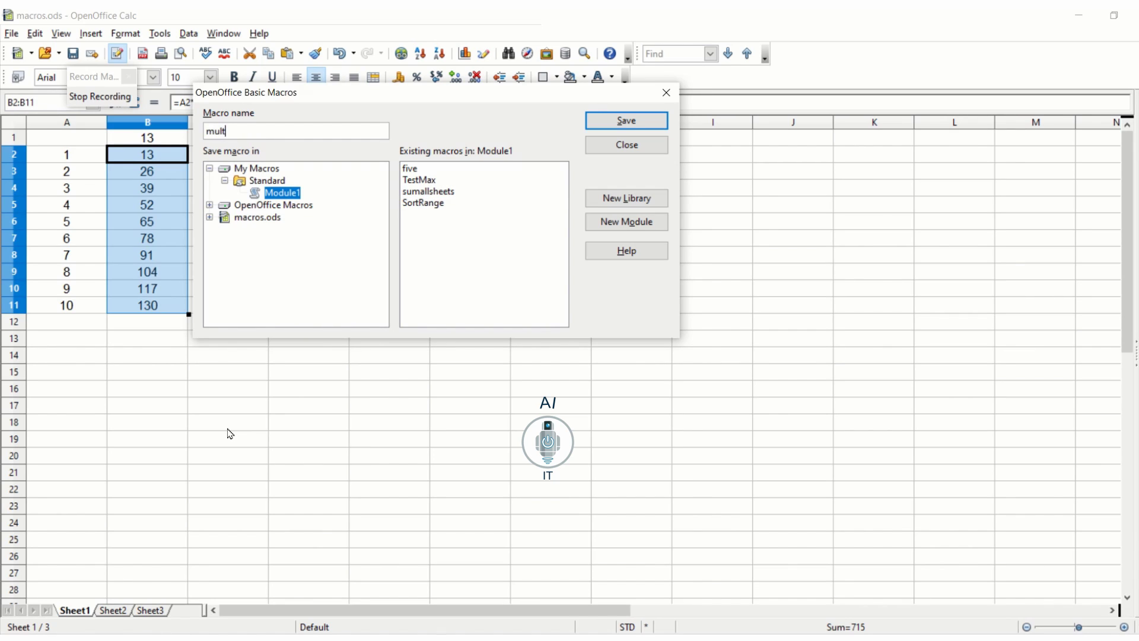
pyautogui.write('iply')
pyautogui.click(603, 125)
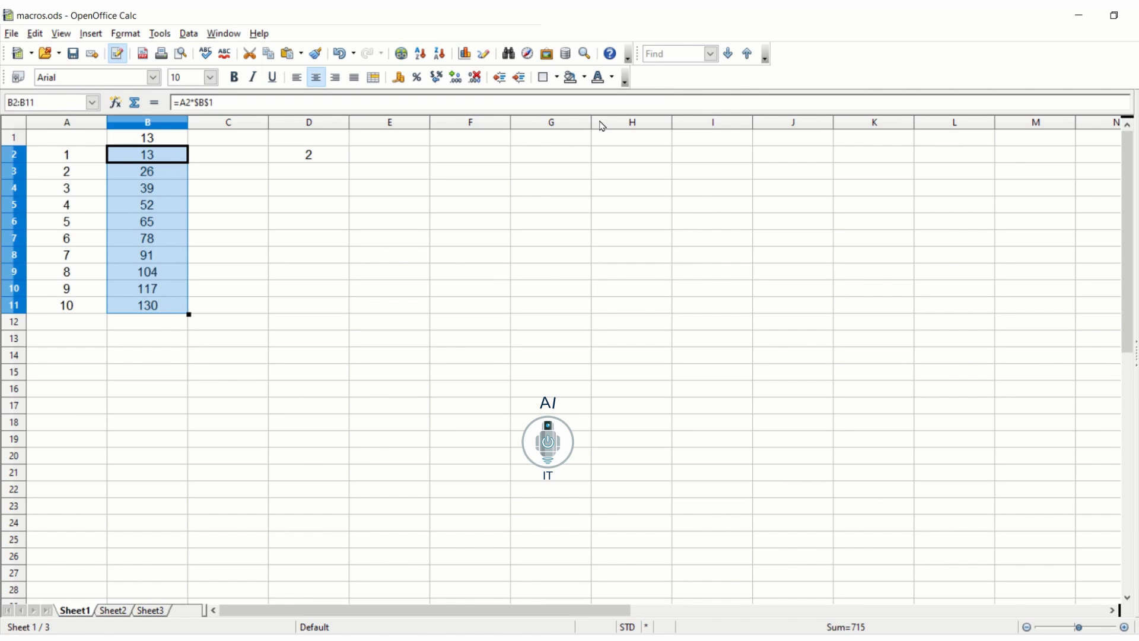
# Step: Clear B1:B11 and enter the new multiplier 17 in B1
pyautogui.moveTo(143, 140); pyautogui.dragTo(149, 305)
pyautogui.press('BackSpace')
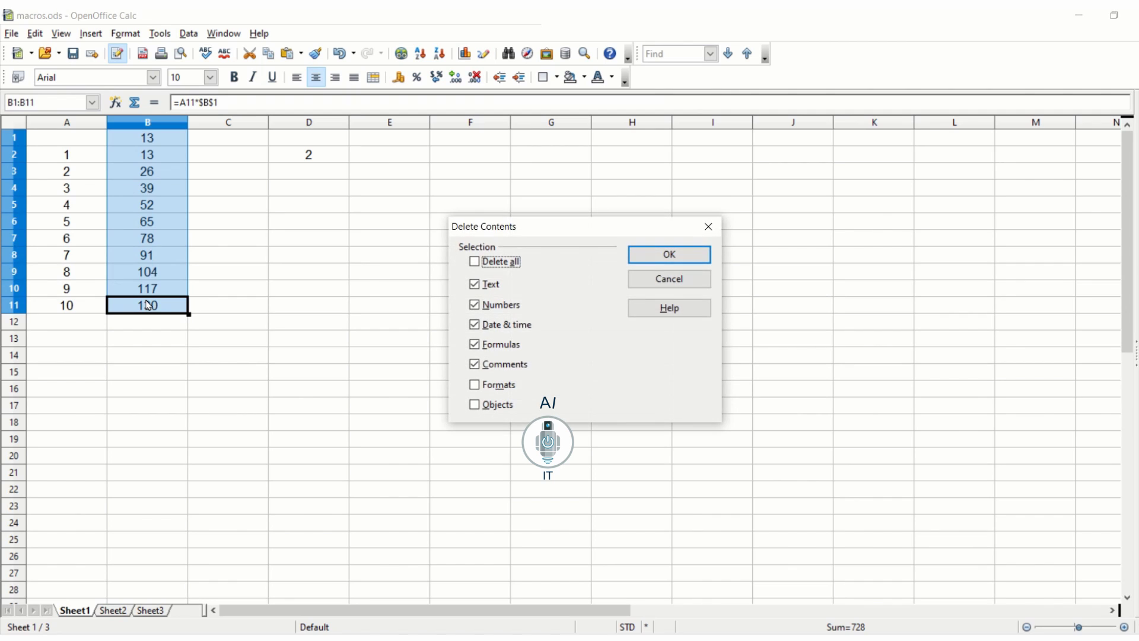
pyautogui.press('Return')
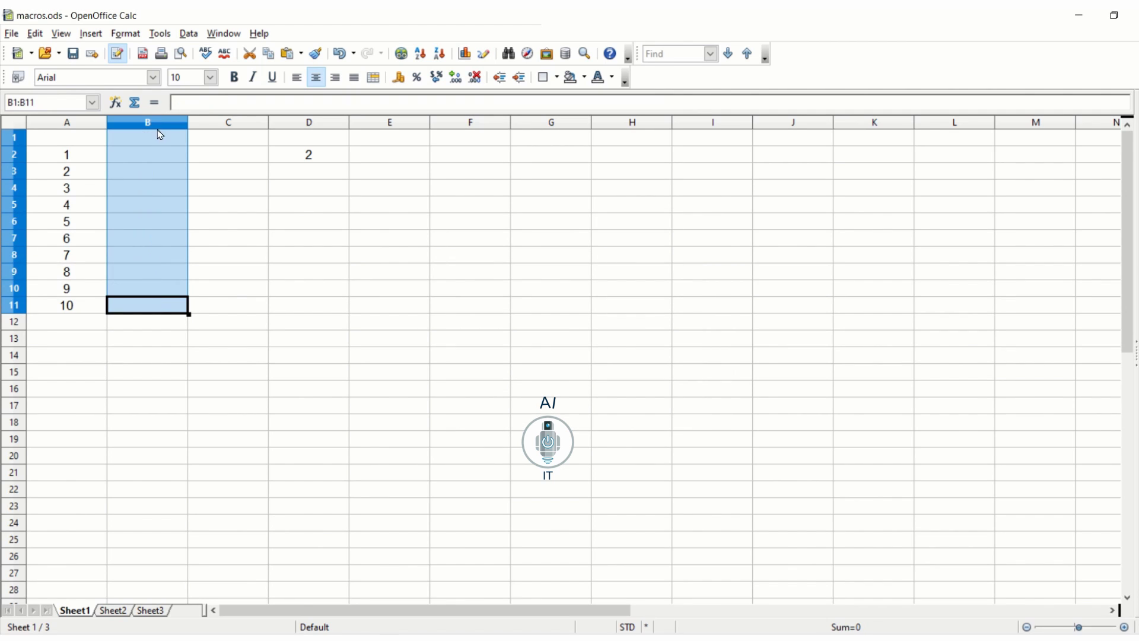
pyautogui.click(160, 140)
pyautogui.write('17')
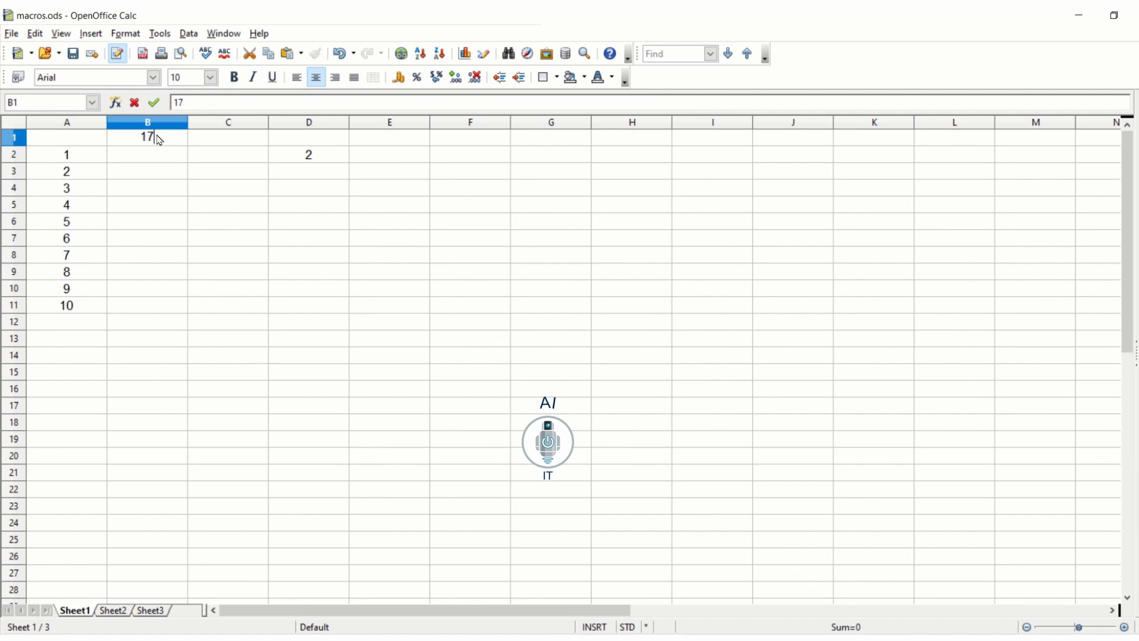
pyautogui.press('Return')
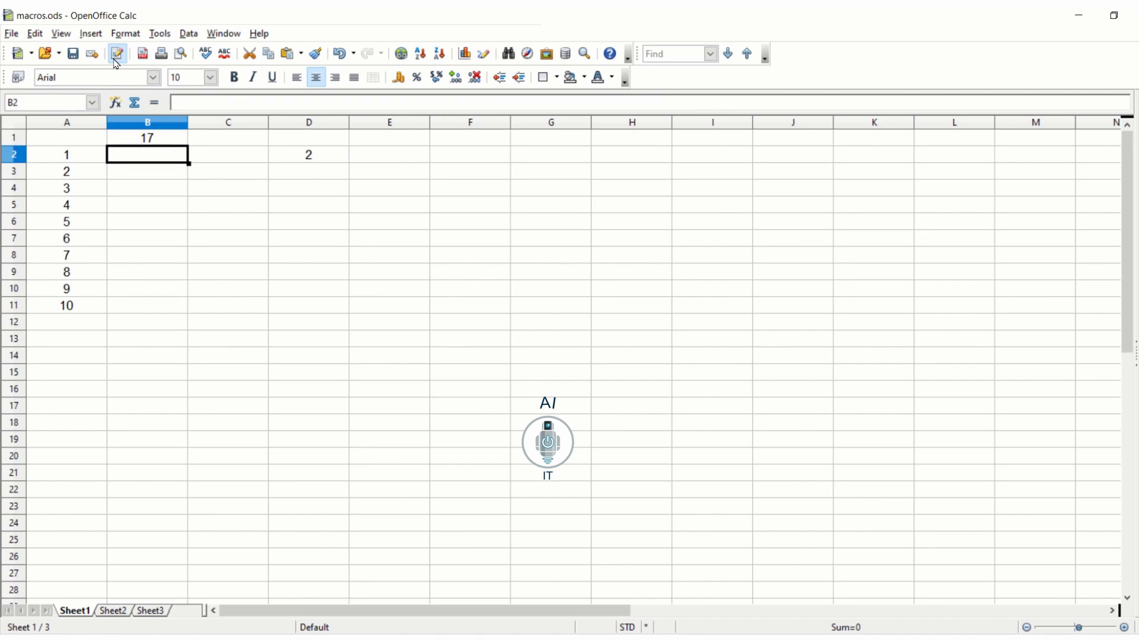
# Step: Run the multiply macro from My Macros > Standard > Module1 to refill B2:B11
pyautogui.click(160, 34)
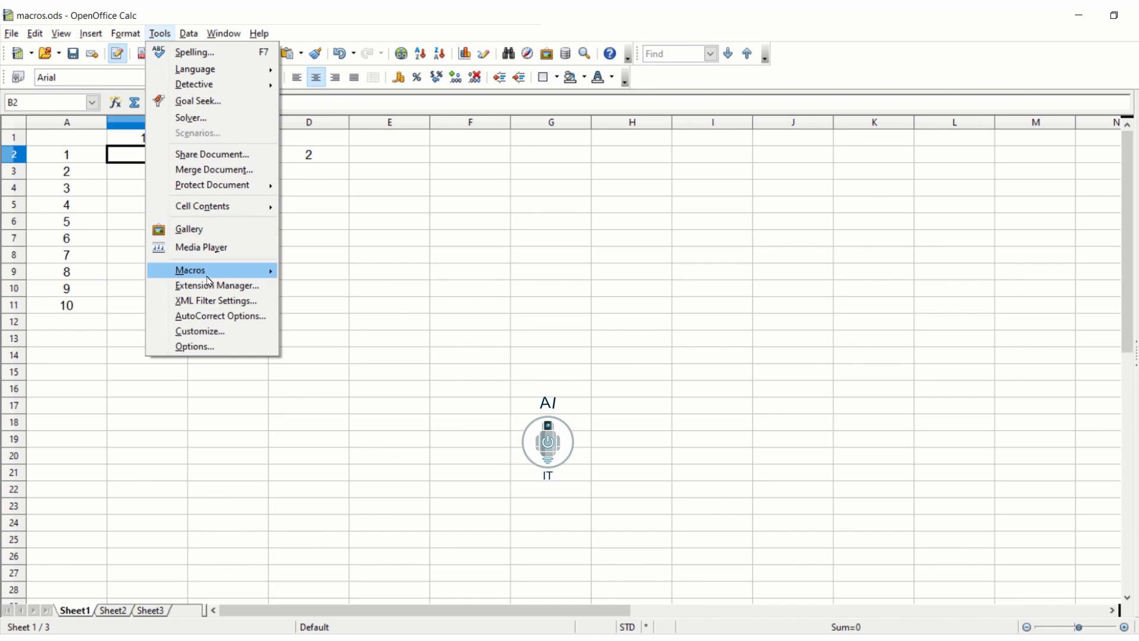
pyautogui.moveTo(209, 275)
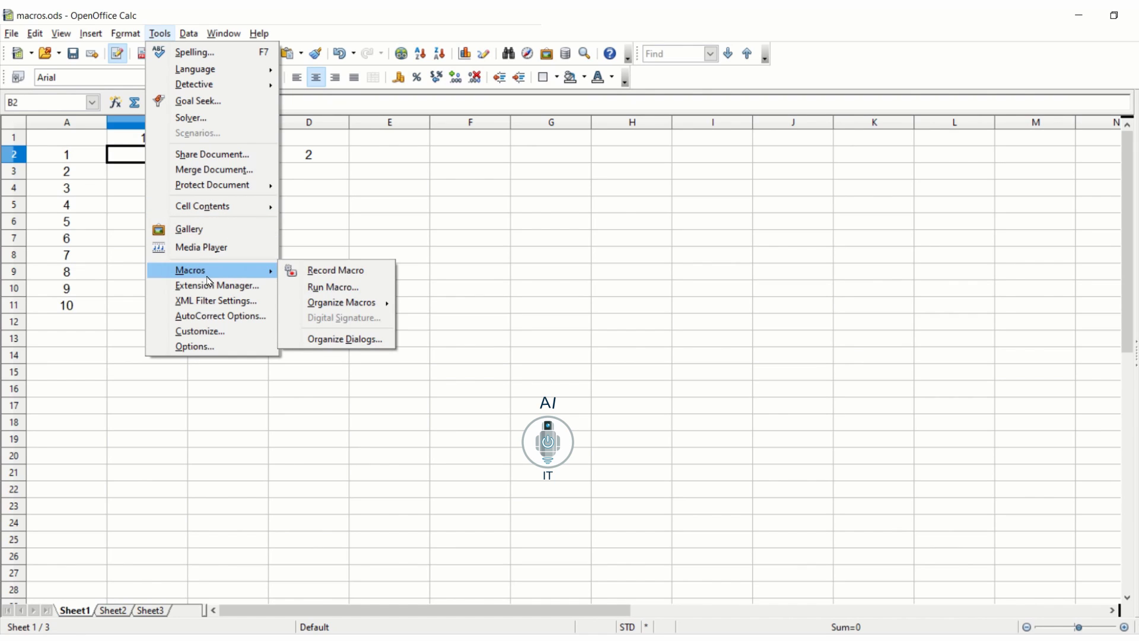
pyautogui.click(319, 289)
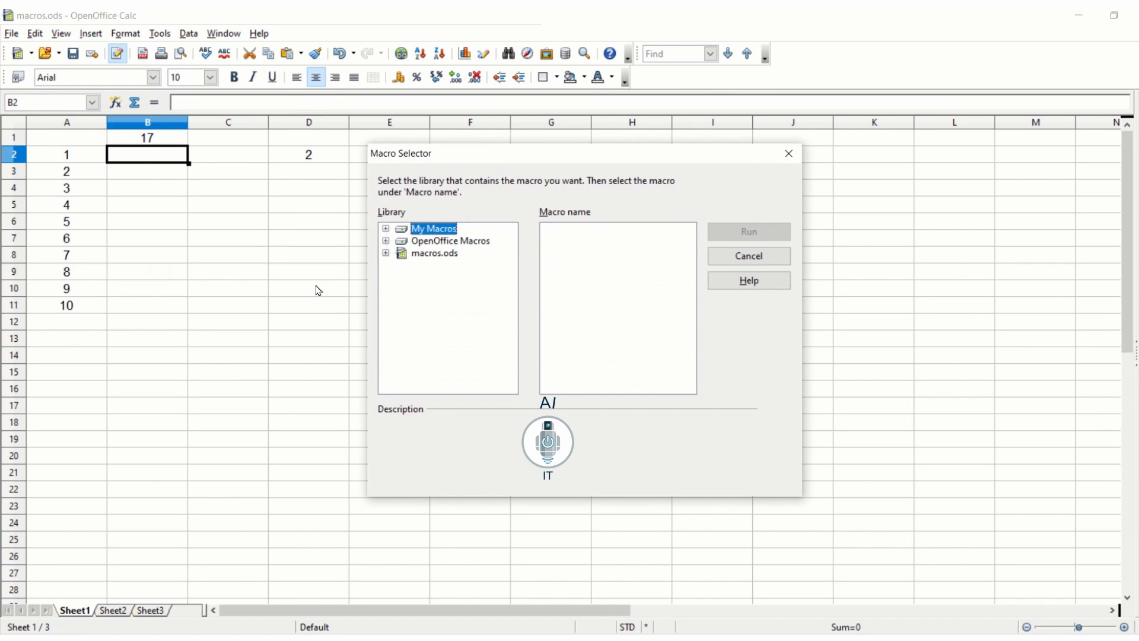
pyautogui.click(386, 230)
pyautogui.click(401, 242)
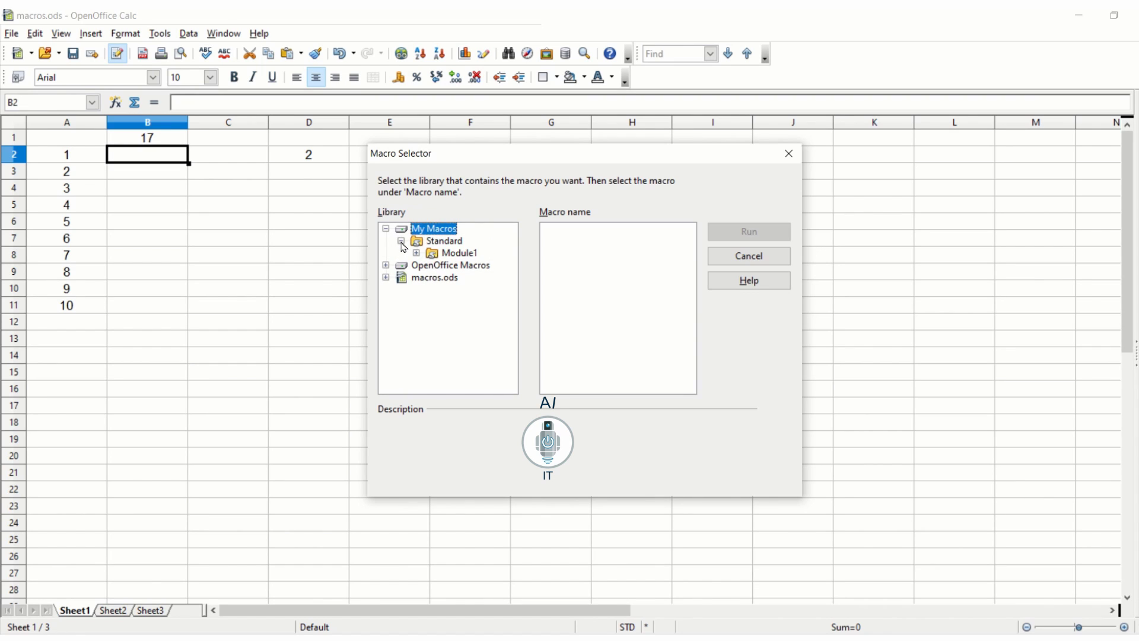
pyautogui.click(453, 253)
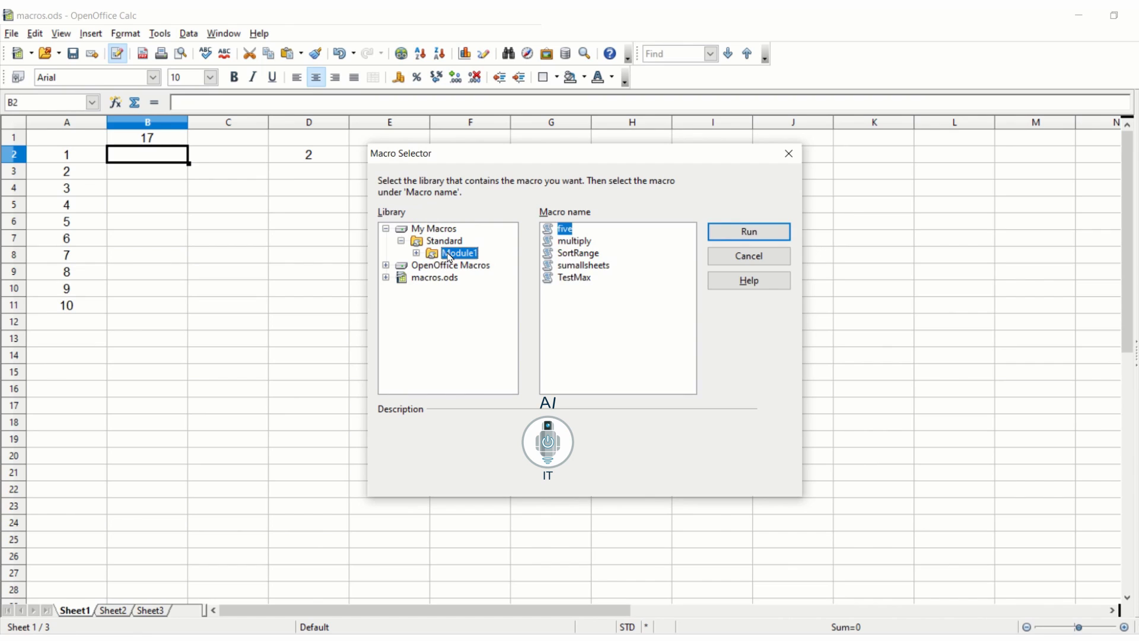
pyautogui.click(572, 242)
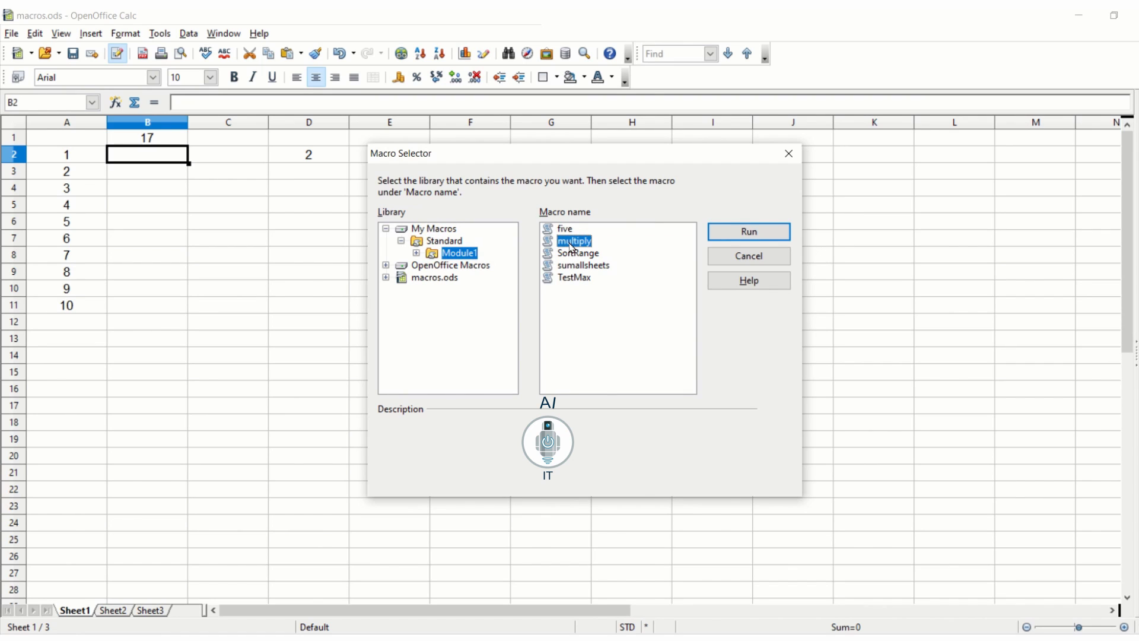
pyautogui.click(728, 240)
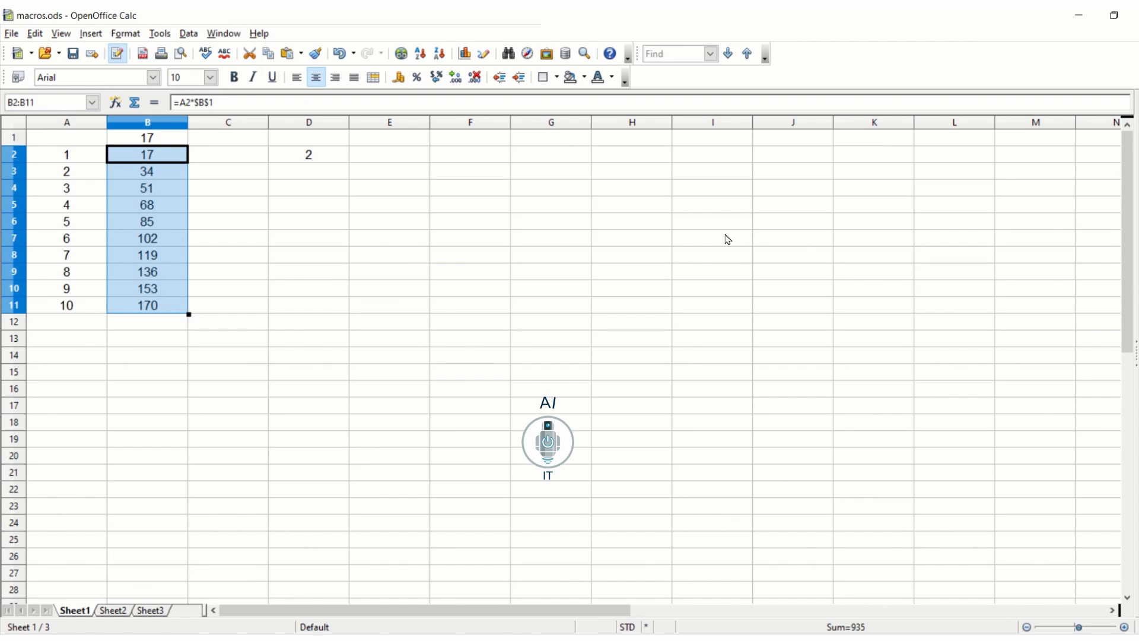
# Step: Enter =SUM(A2:A6) in B15, giving 15, and move down to B17
pyautogui.click(126, 380)
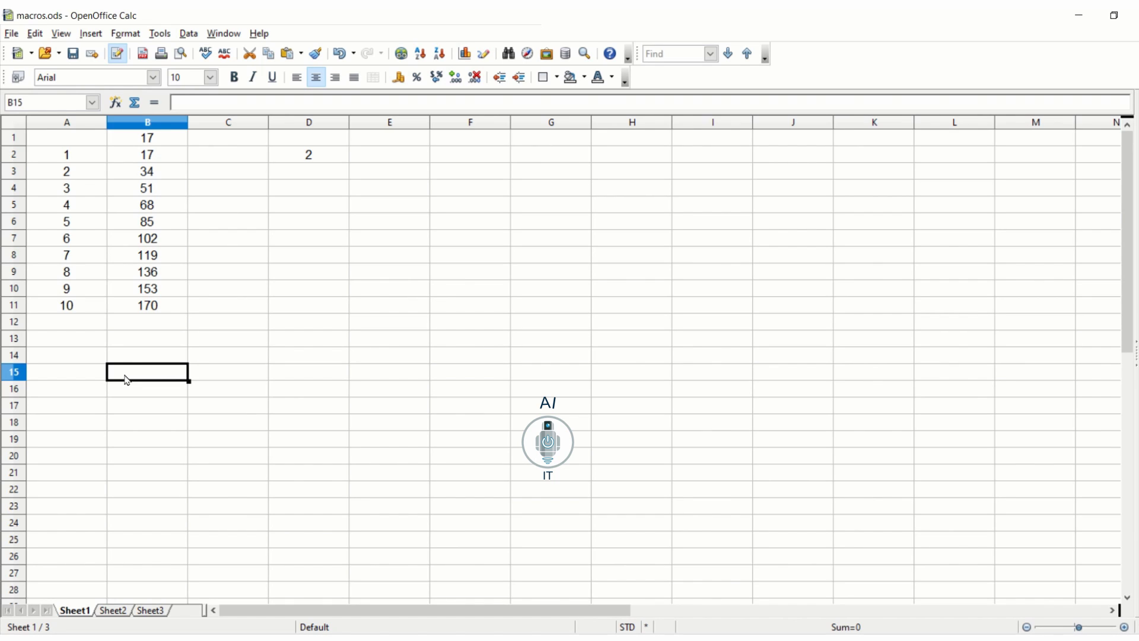
pyautogui.write('=sum(')
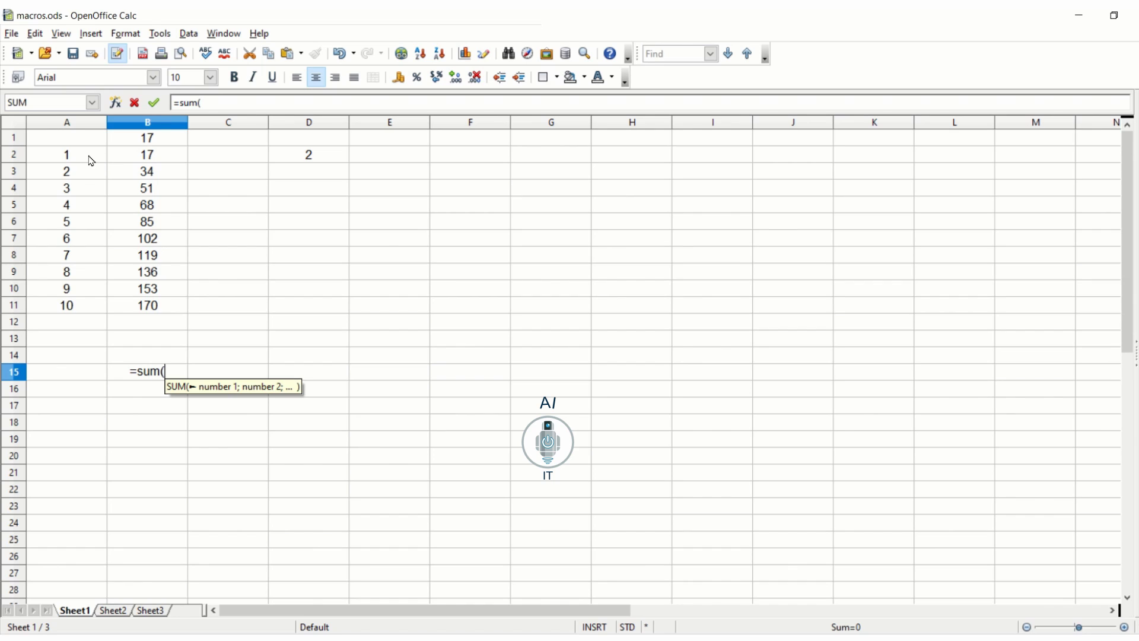
pyautogui.moveTo(92, 159); pyautogui.dragTo(87, 227)
pyautogui.press('Return')
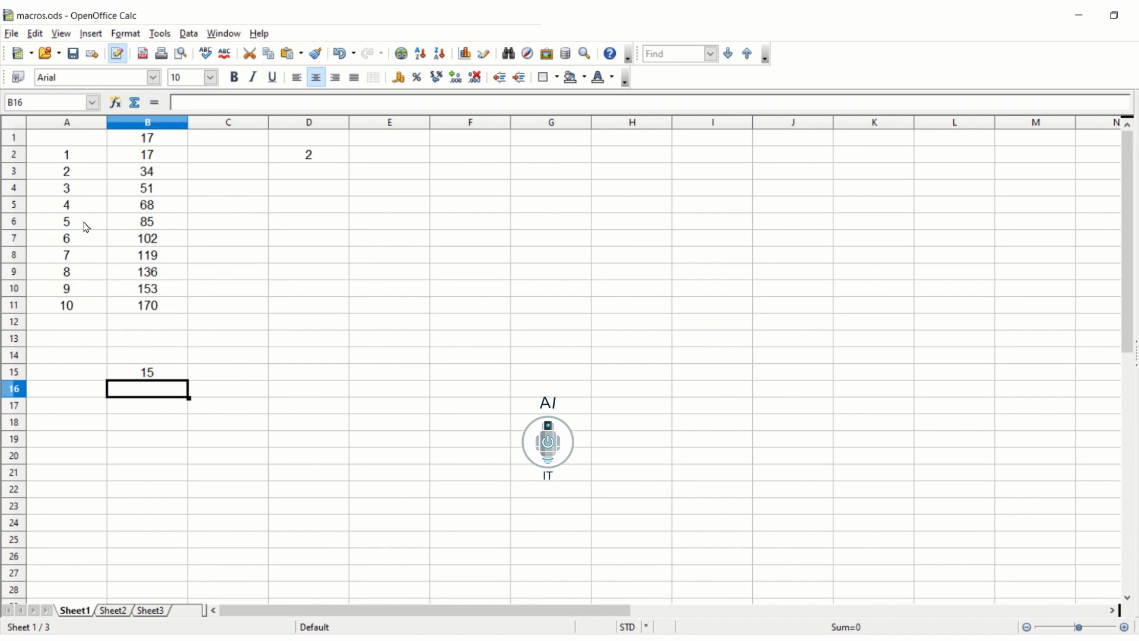
pyautogui.press('Down')
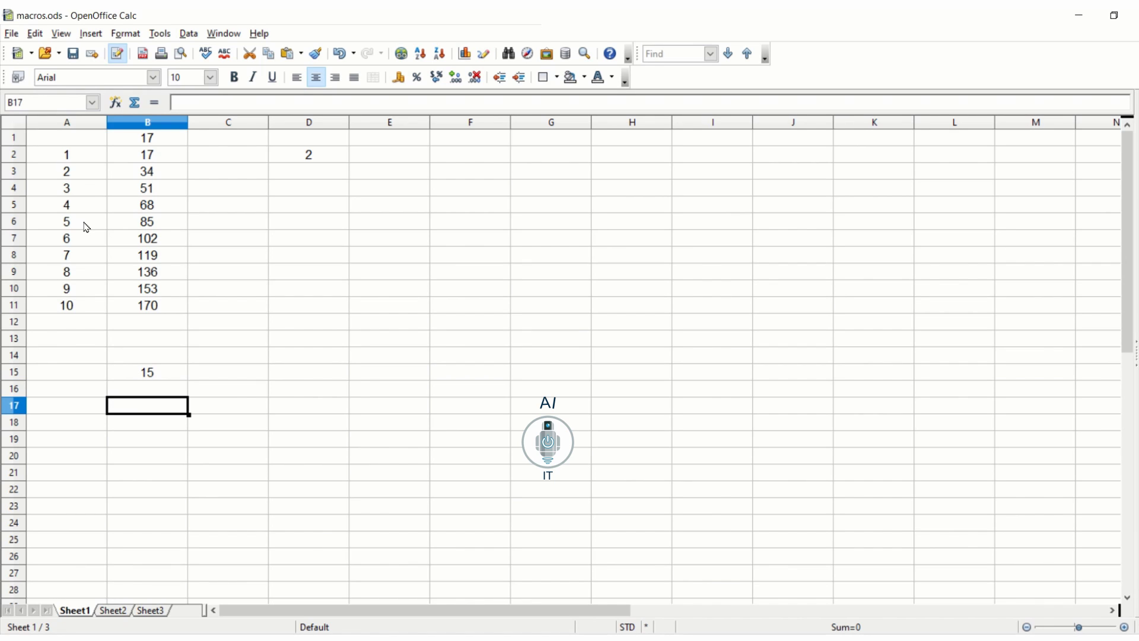
pyautogui.click(160, 33)
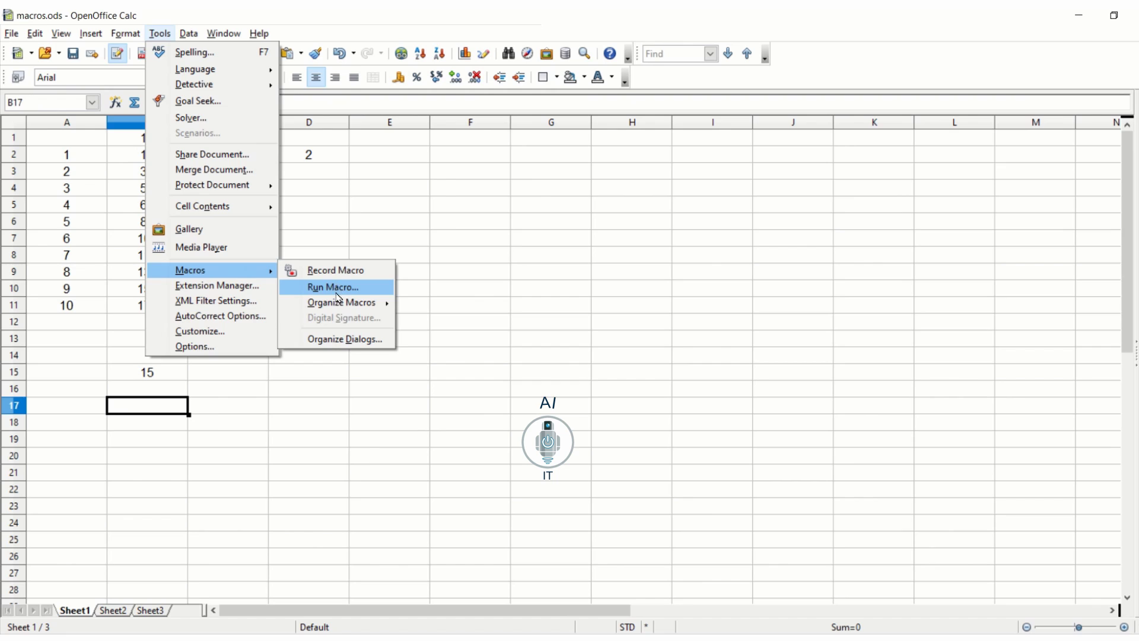
pyautogui.moveTo(341, 303)
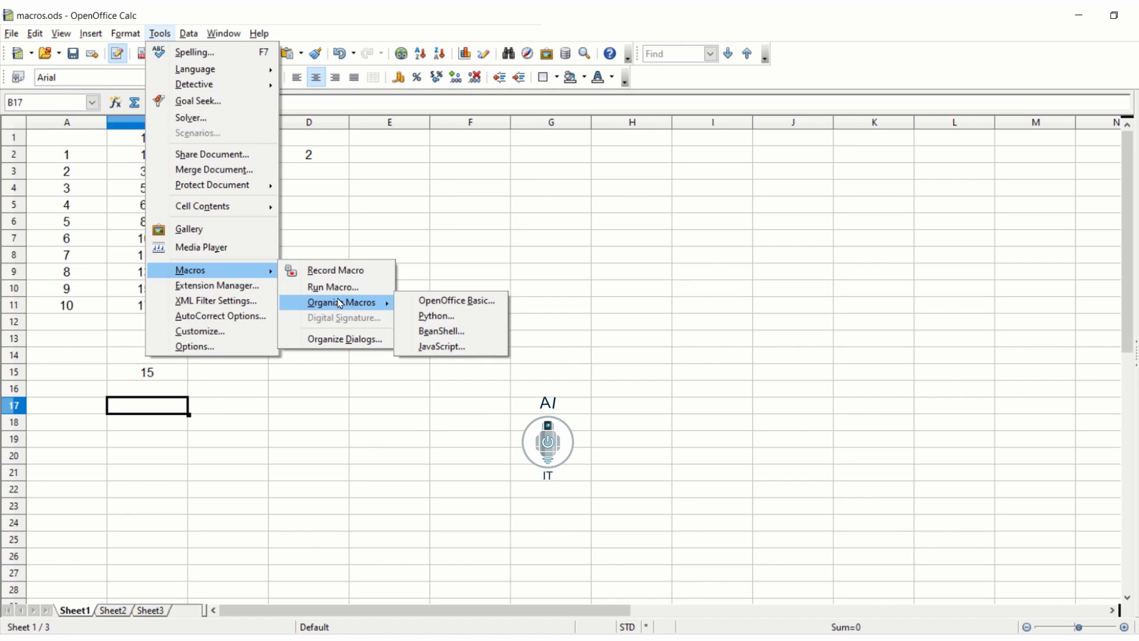
# Step: View the code of the five macro in the Basic editor, then close it
pyautogui.click(429, 301)
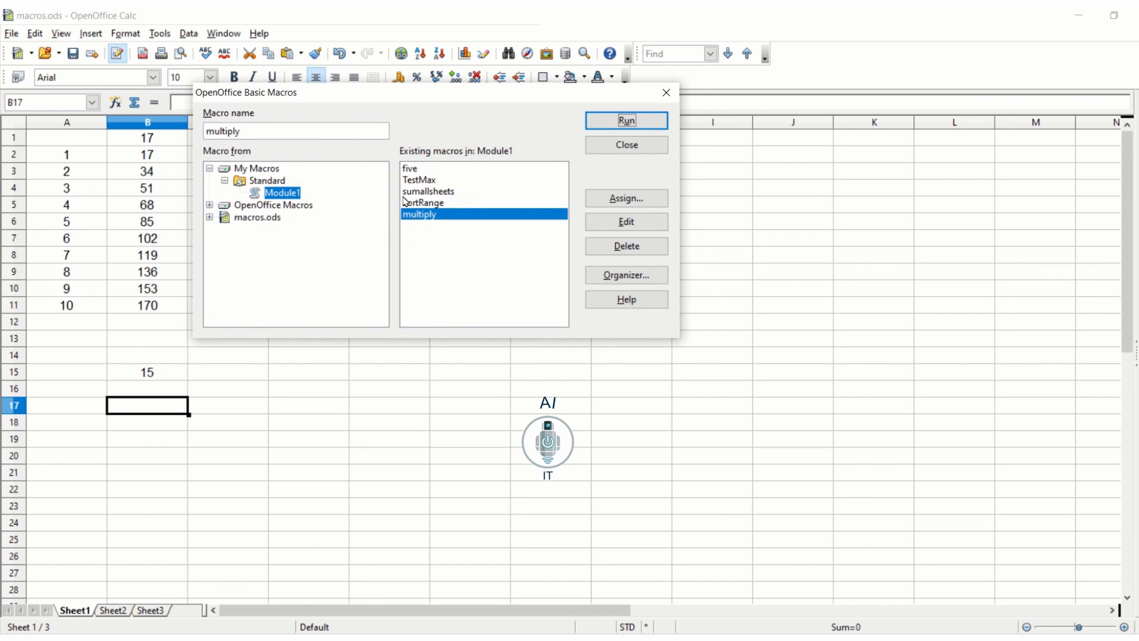
pyautogui.click(409, 172)
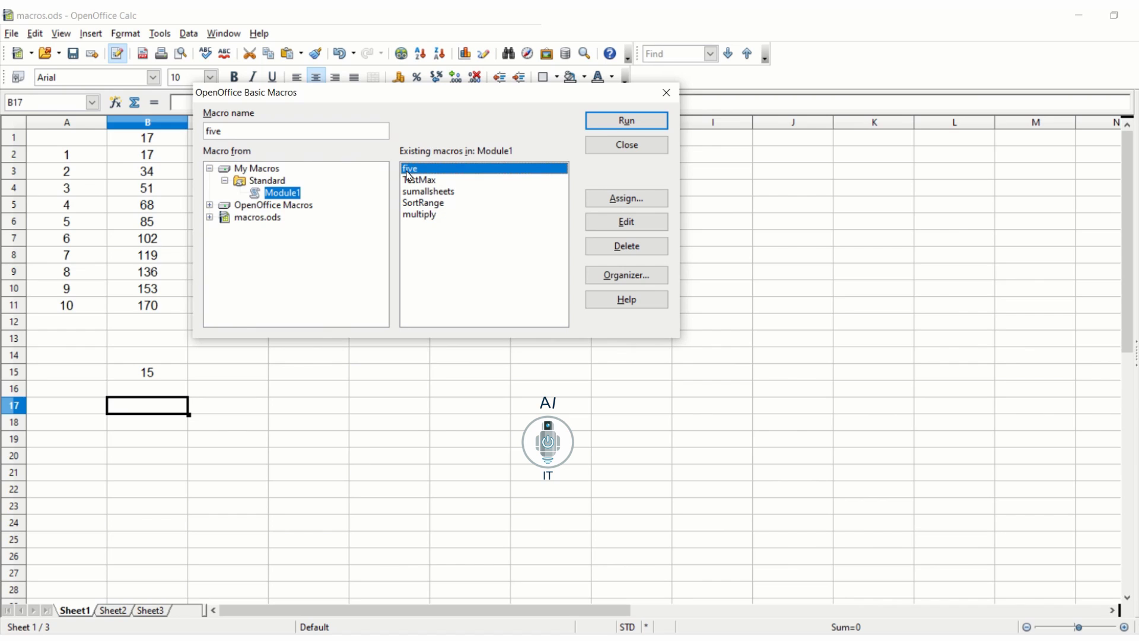
pyautogui.click(627, 222)
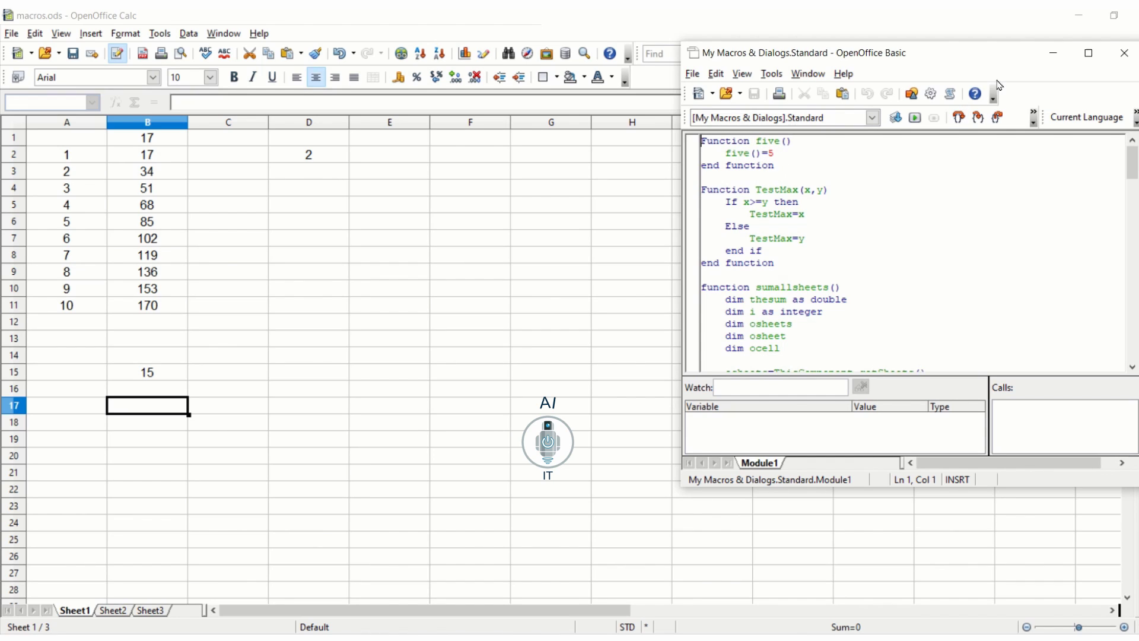
pyautogui.click(1125, 53)
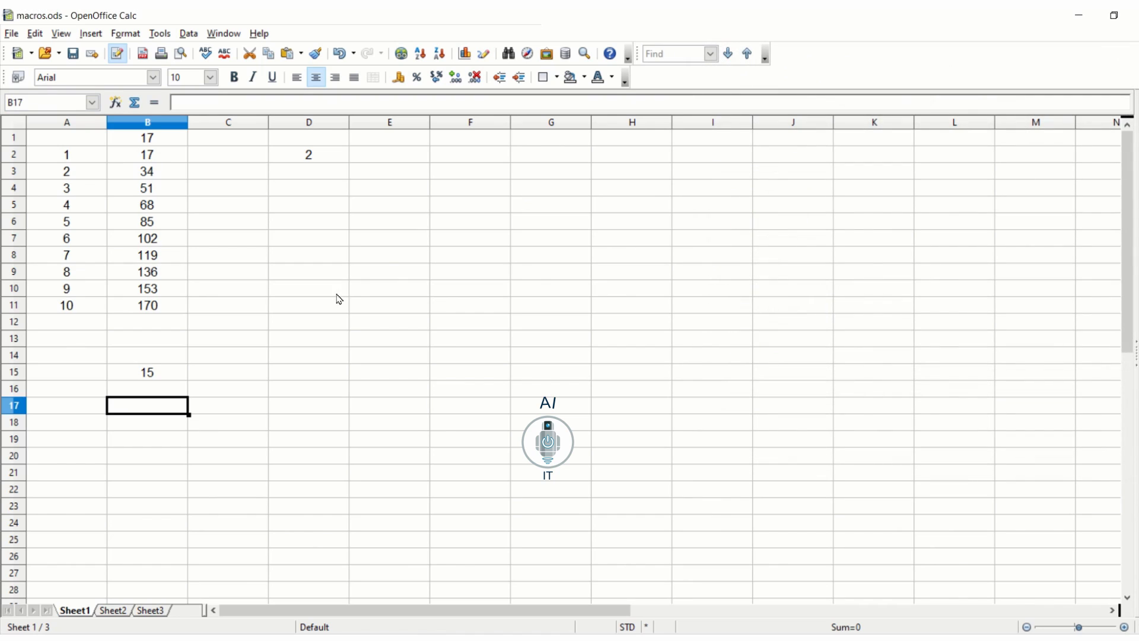
# Step: Enter =five() in B17 so it shows 5
pyautogui.write('=f')
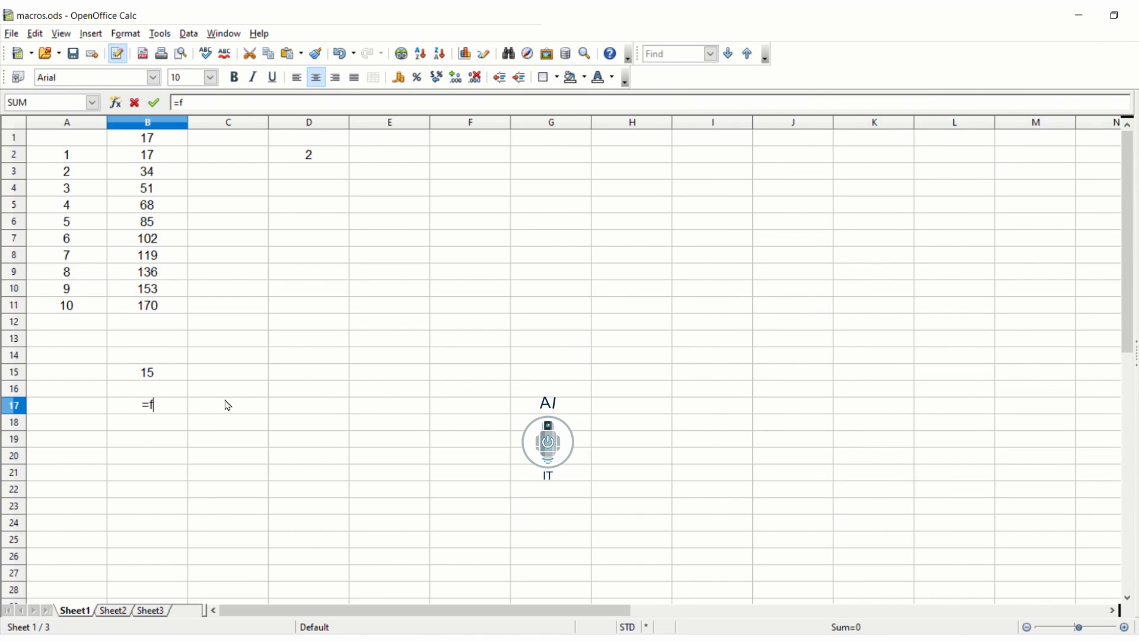
pyautogui.write('ive()')
pyautogui.press('Return')
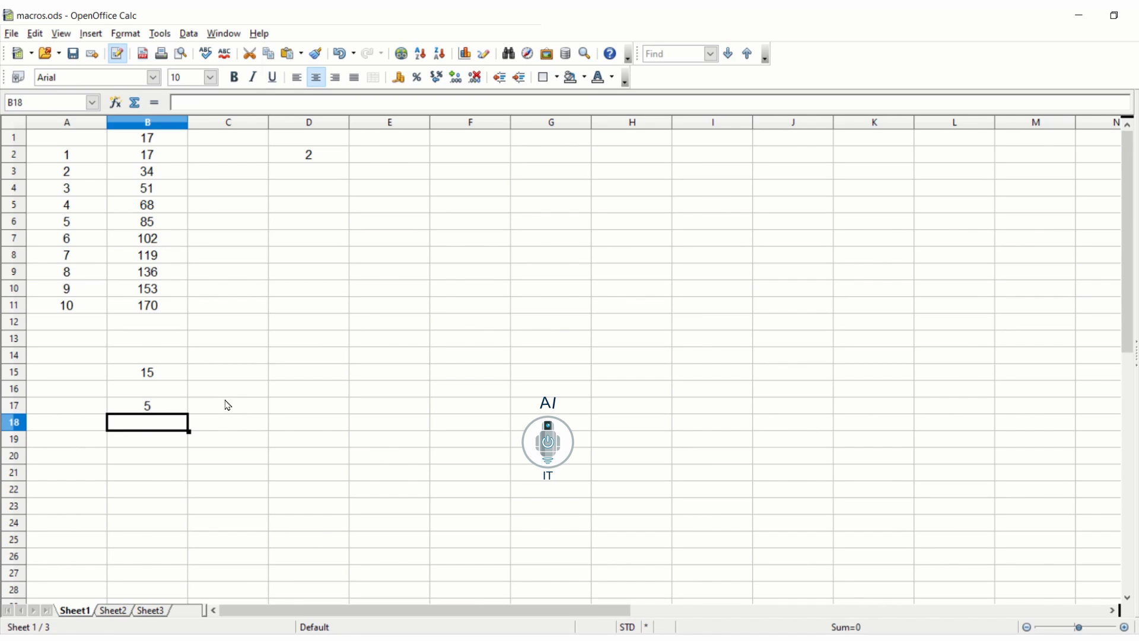
pyautogui.click(159, 34)
pyautogui.moveTo(209, 270)
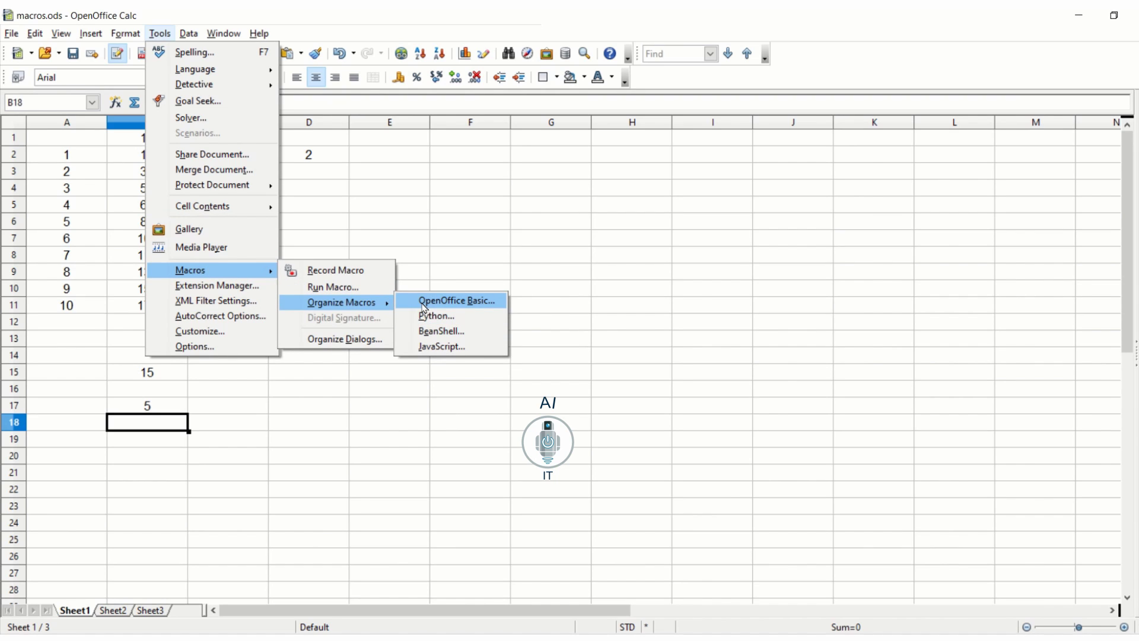
# Step: Open Module1 in the Basic editor and begin a new function hundred() above five
pyautogui.click(425, 303)
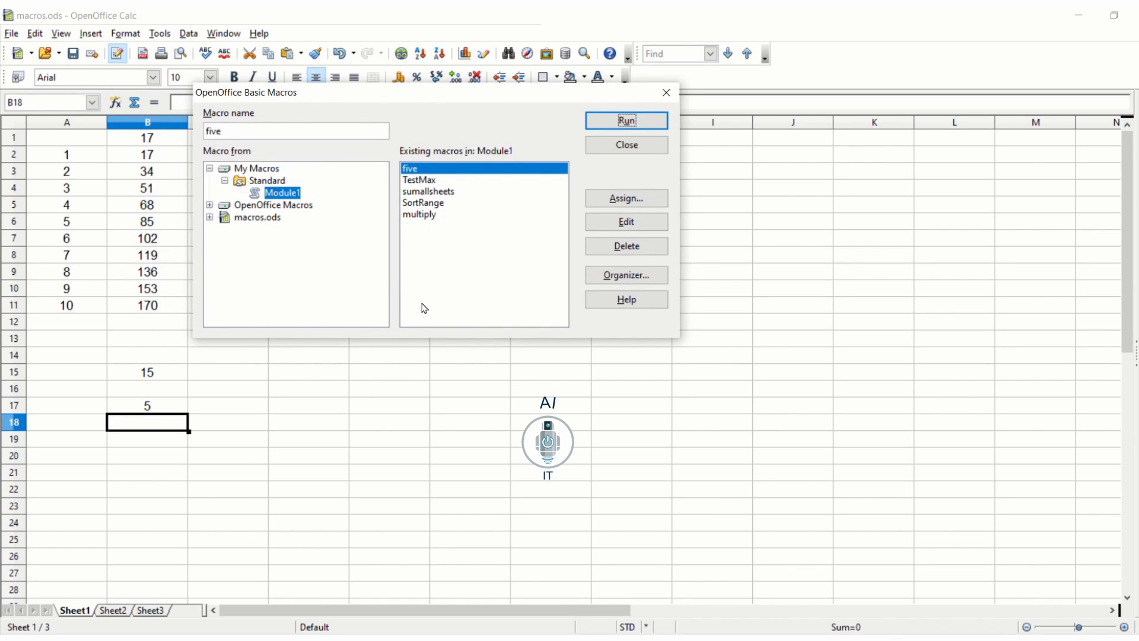
pyautogui.click(620, 229)
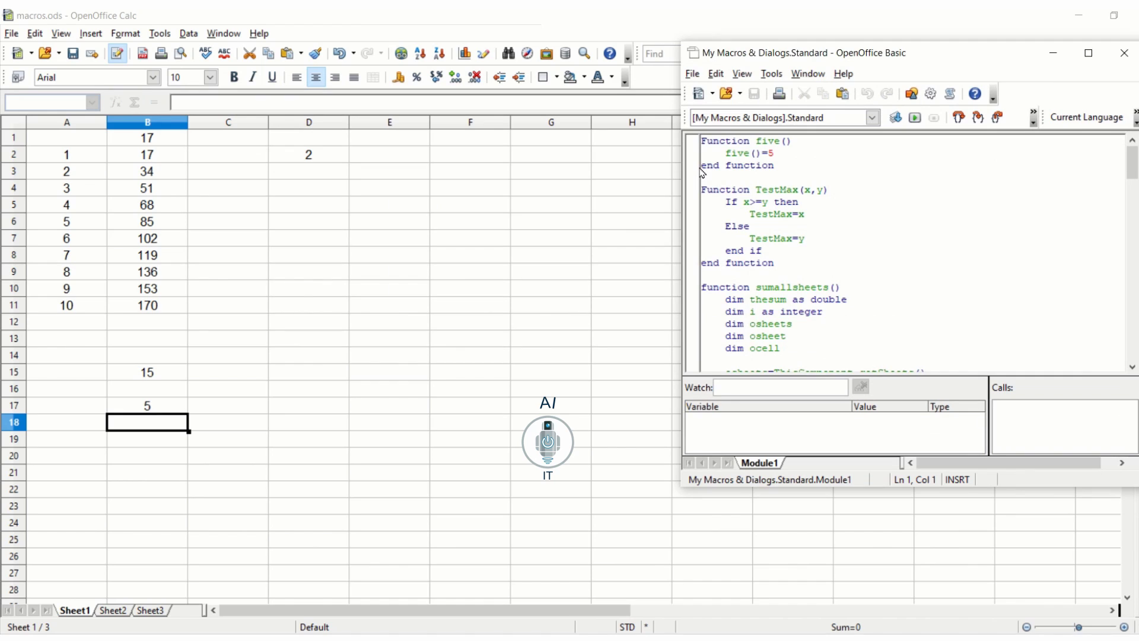
pyautogui.press('Return')
pyautogui.press('Return')
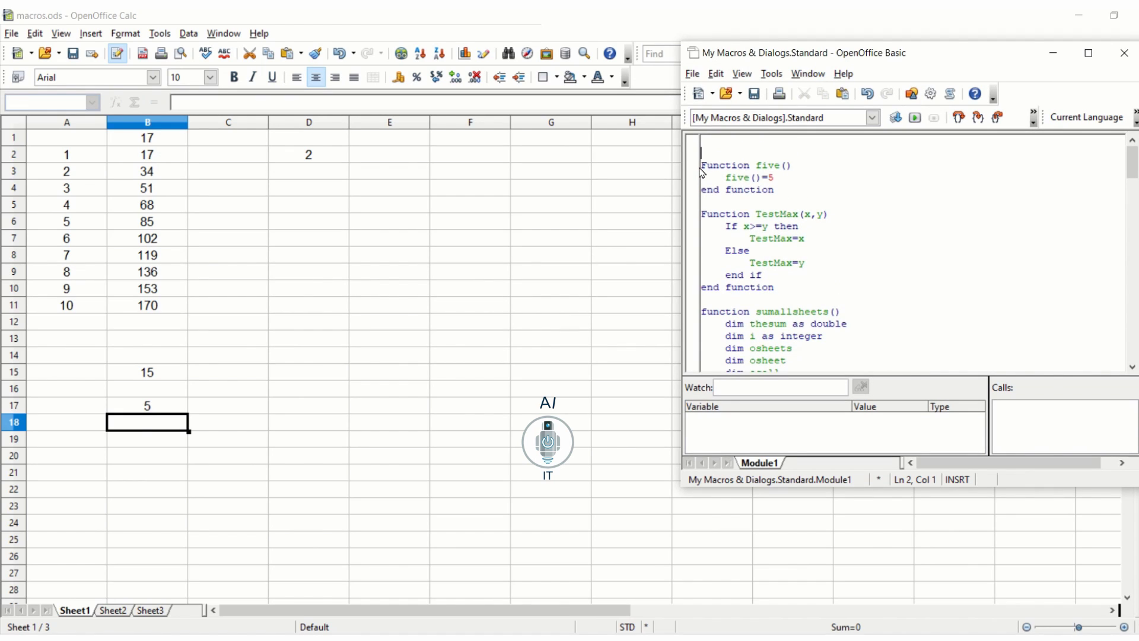
pyautogui.write('Function ')
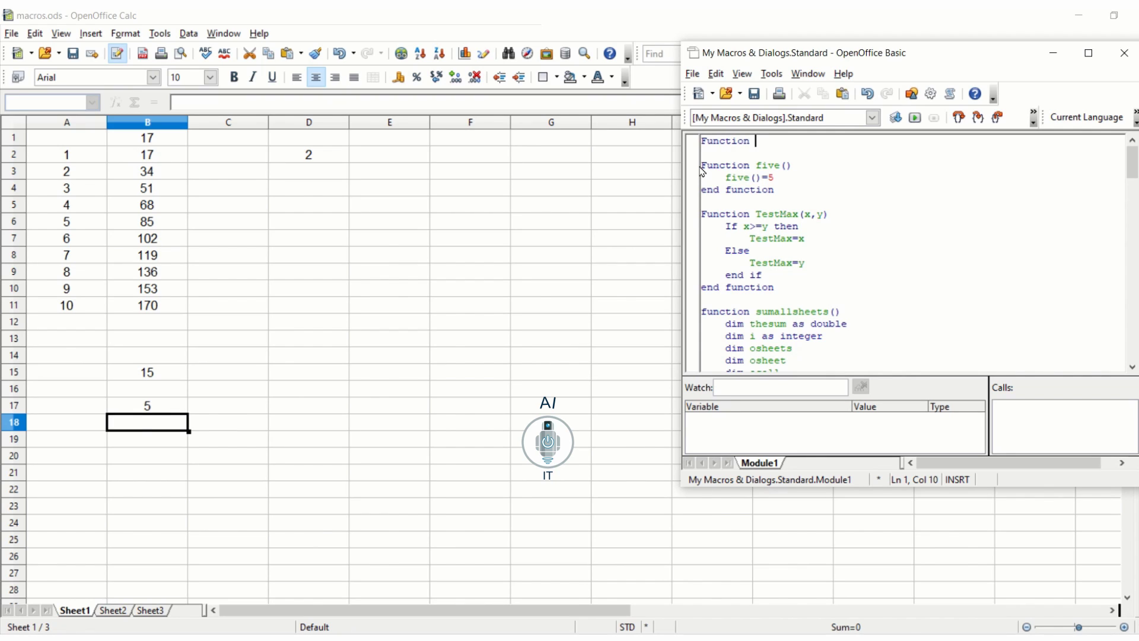
pyautogui.write('hundred()')
pyautogui.press('Return')
# Step: Make hundred() return 100, end the function, save Module1 and close the editor
pyautogui.press('Tab')
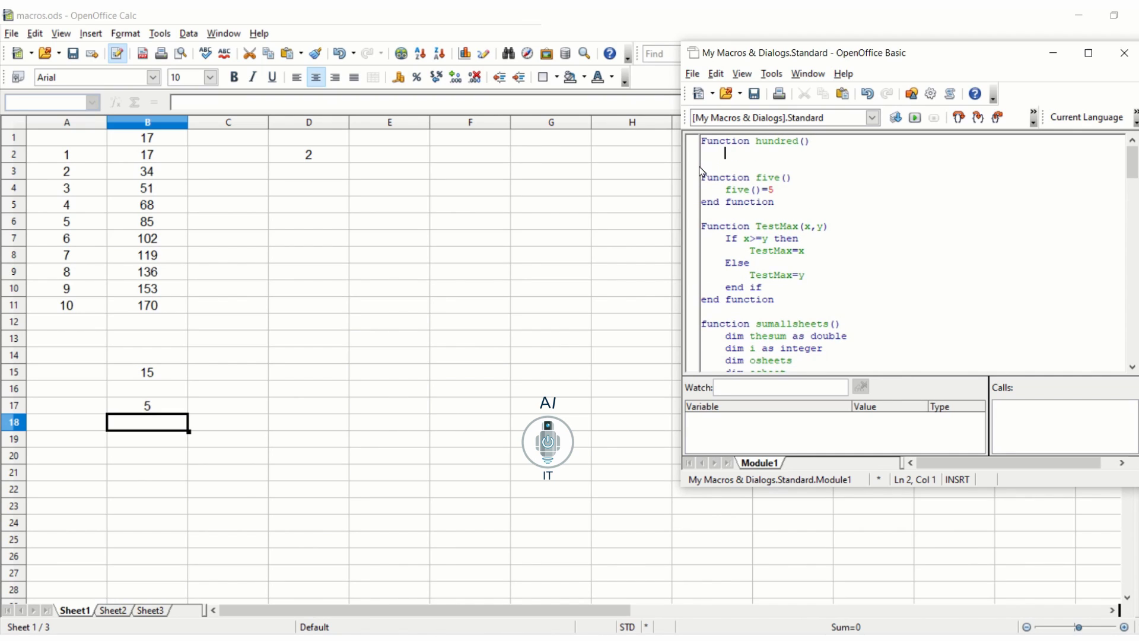
pyautogui.write('hundred()=100')
pyautogui.press('Return')
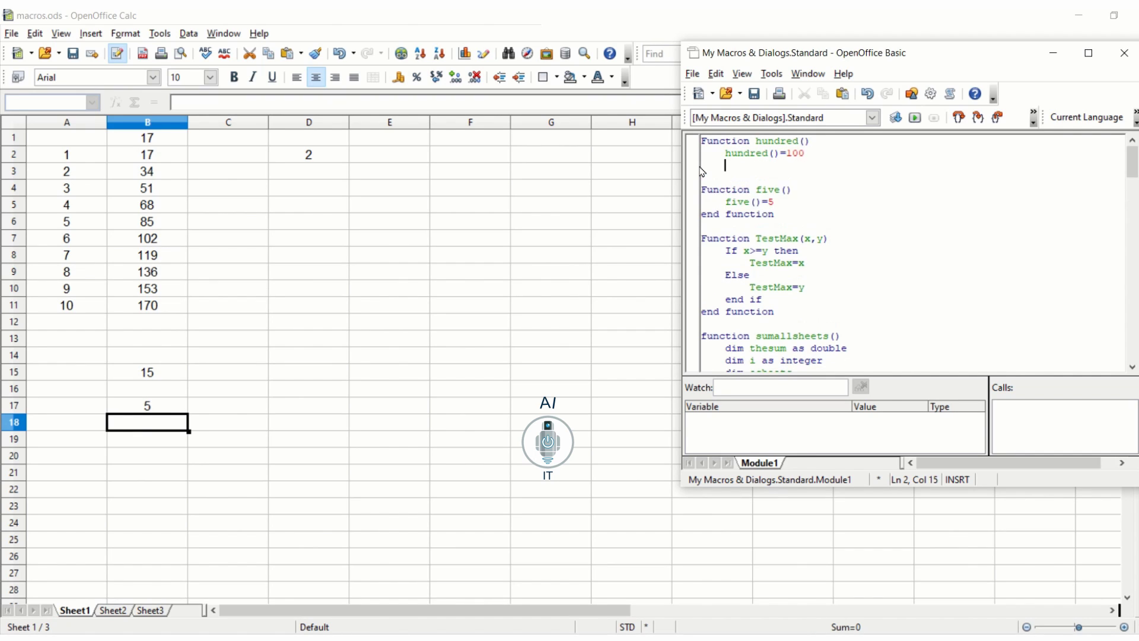
pyautogui.press('BackSpace')
pyautogui.write('end function')
pyautogui.hotkey('ctrl', 's')
pyautogui.click(1123, 65)
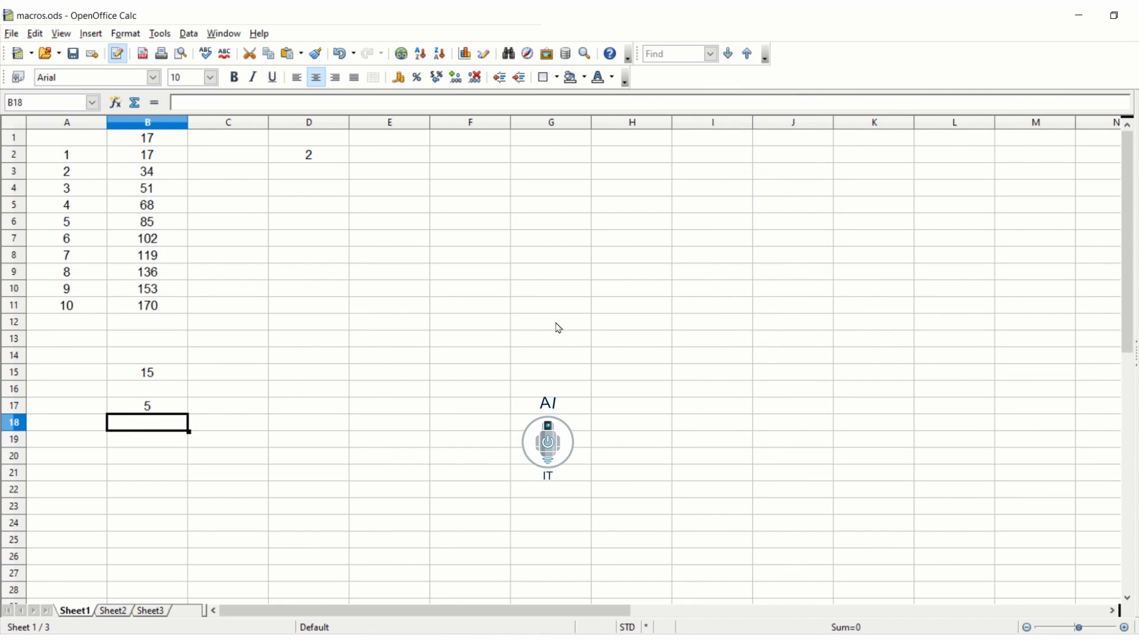
# Step: Enter =hundred() in B24, which shows 100, then undo the test formulas in B15, B17 and B24
pyautogui.click(144, 521)
pyautogui.write('=hund')
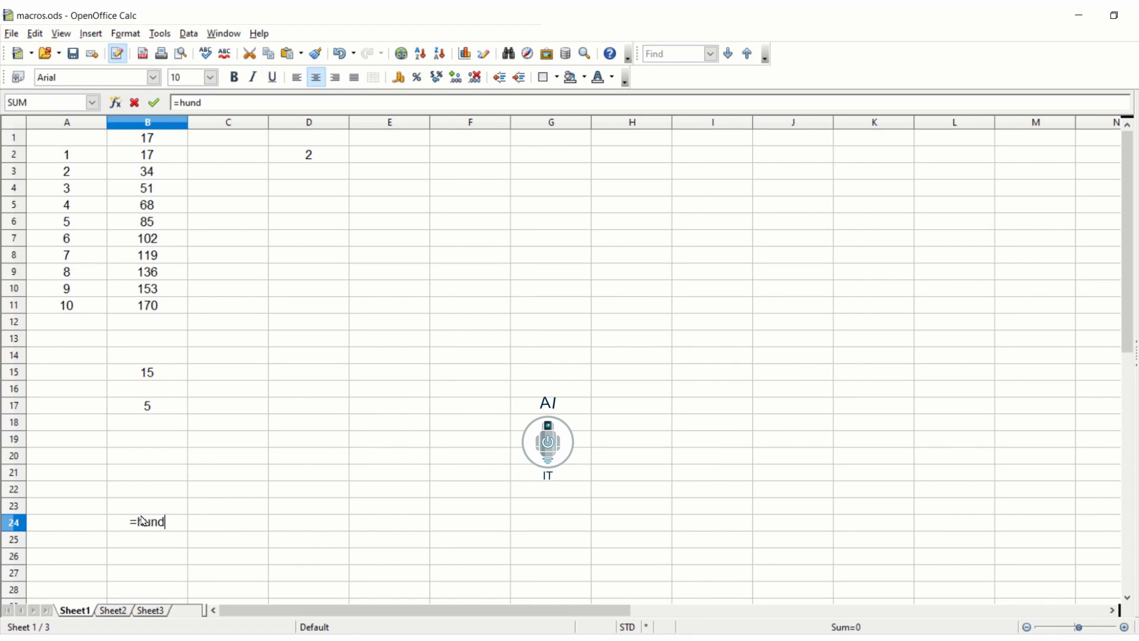
pyautogui.write('red()')
pyautogui.press('Return')
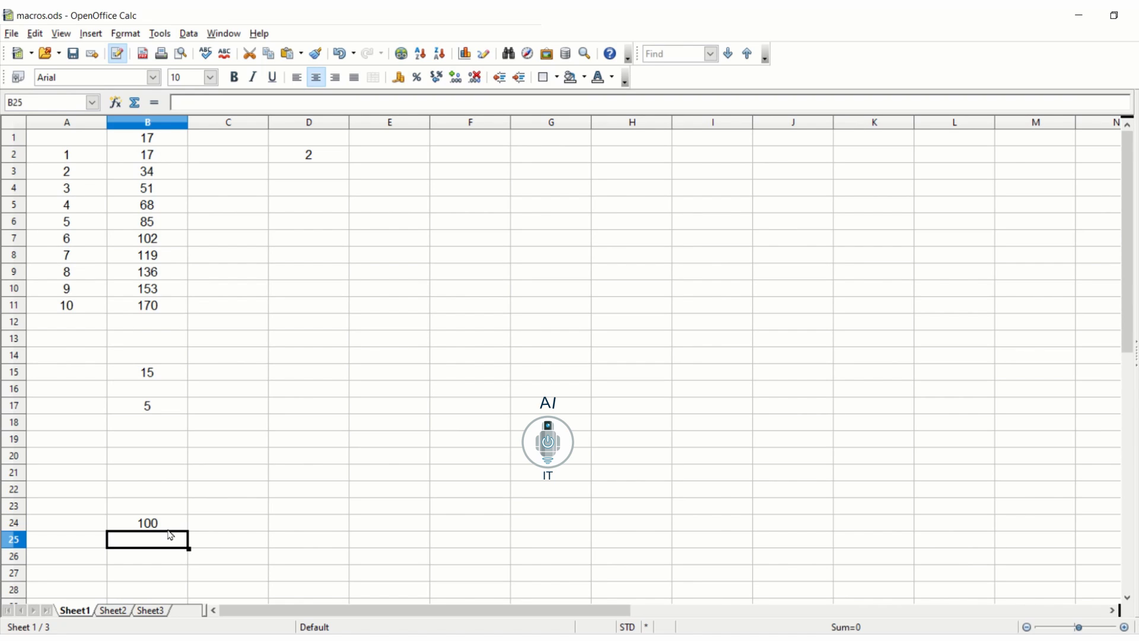
pyautogui.hotkey('ctrl', 'z')
pyautogui.hotkey('ctrl', 'z')
pyautogui.hotkey('ctrl', 'z')
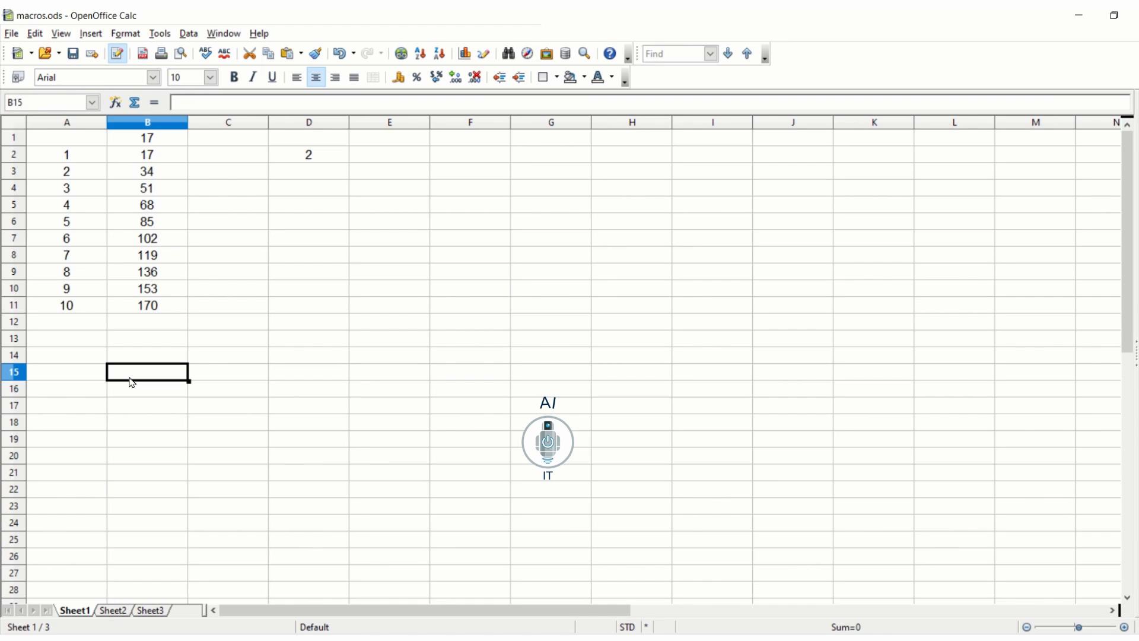
pyautogui.click(162, 36)
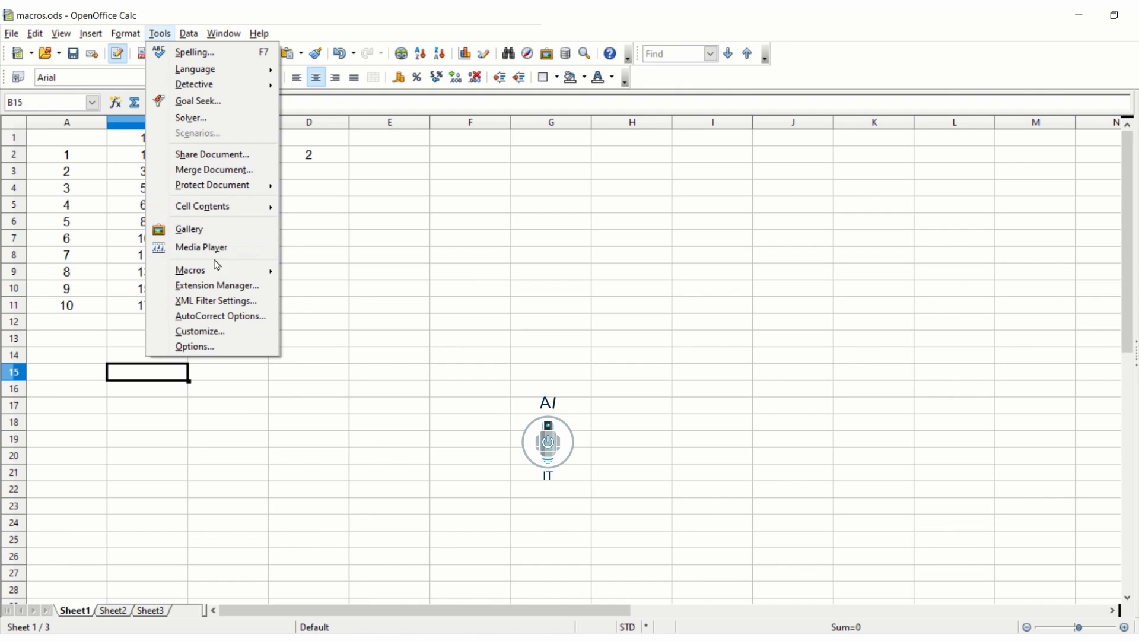
pyautogui.moveTo(221, 274)
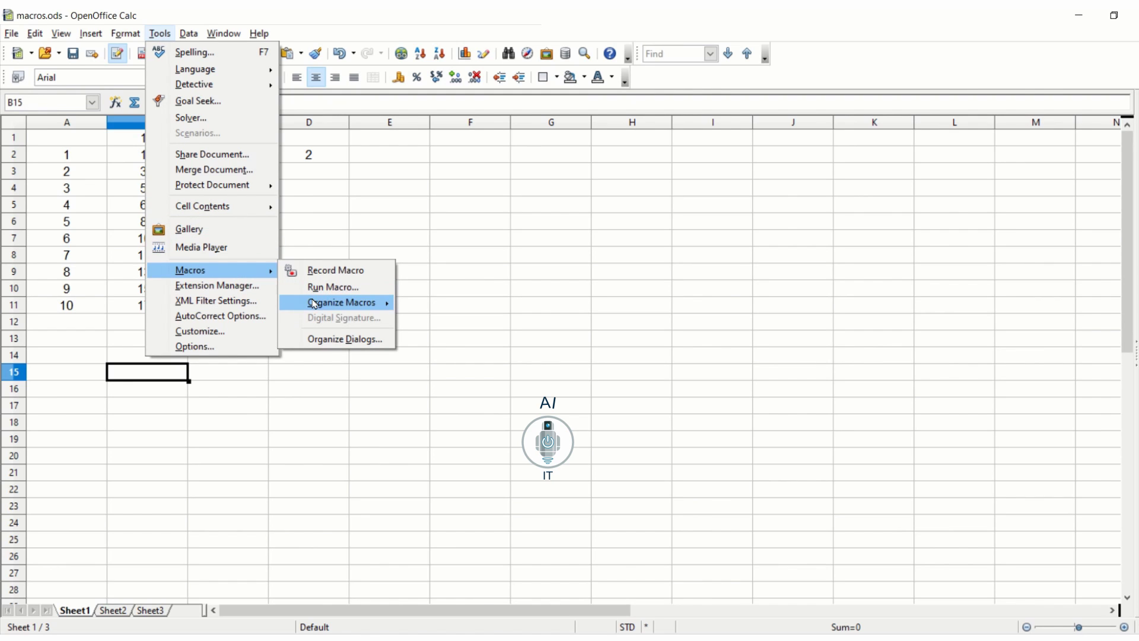
pyautogui.moveTo(344, 304)
pyautogui.click(440, 303)
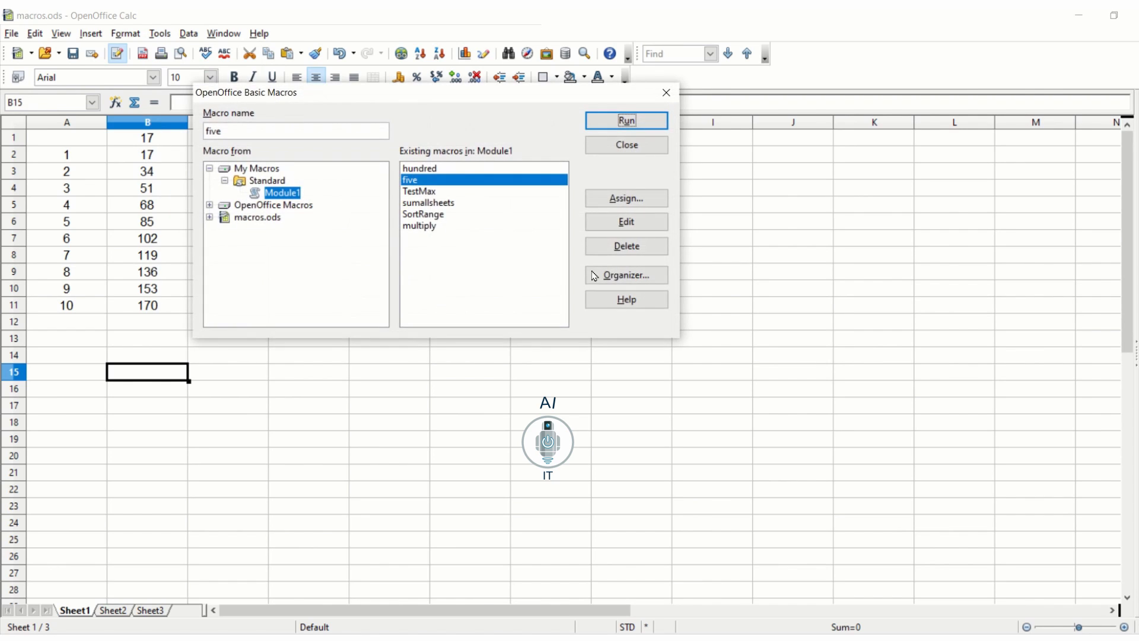
pyautogui.click(639, 230)
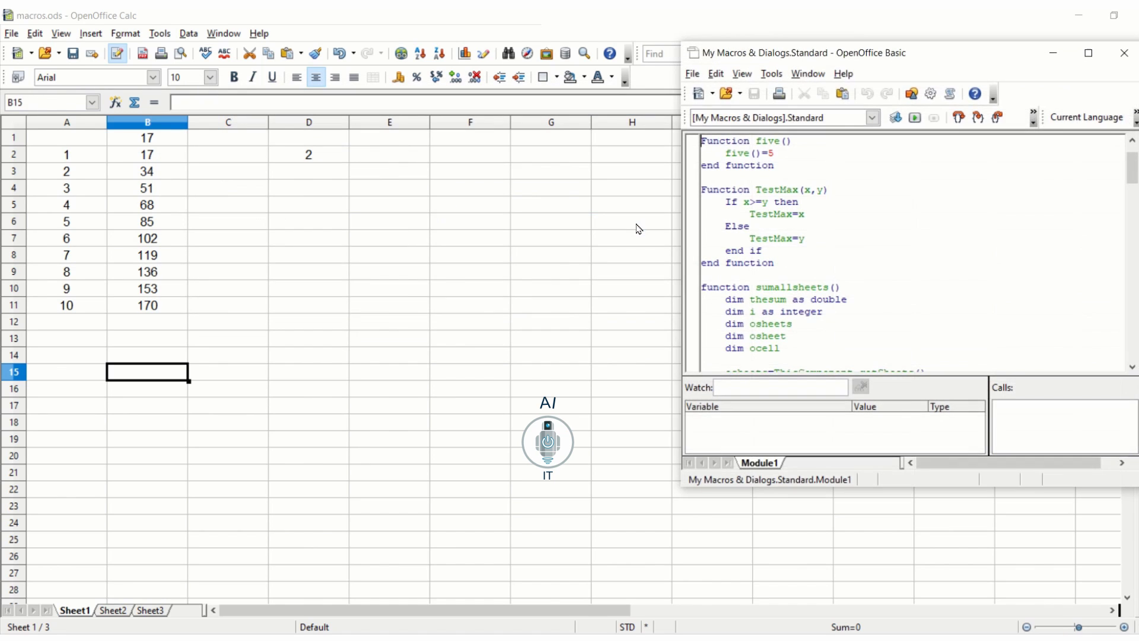
pyautogui.moveTo(782, 263); pyautogui.dragTo(691, 192)
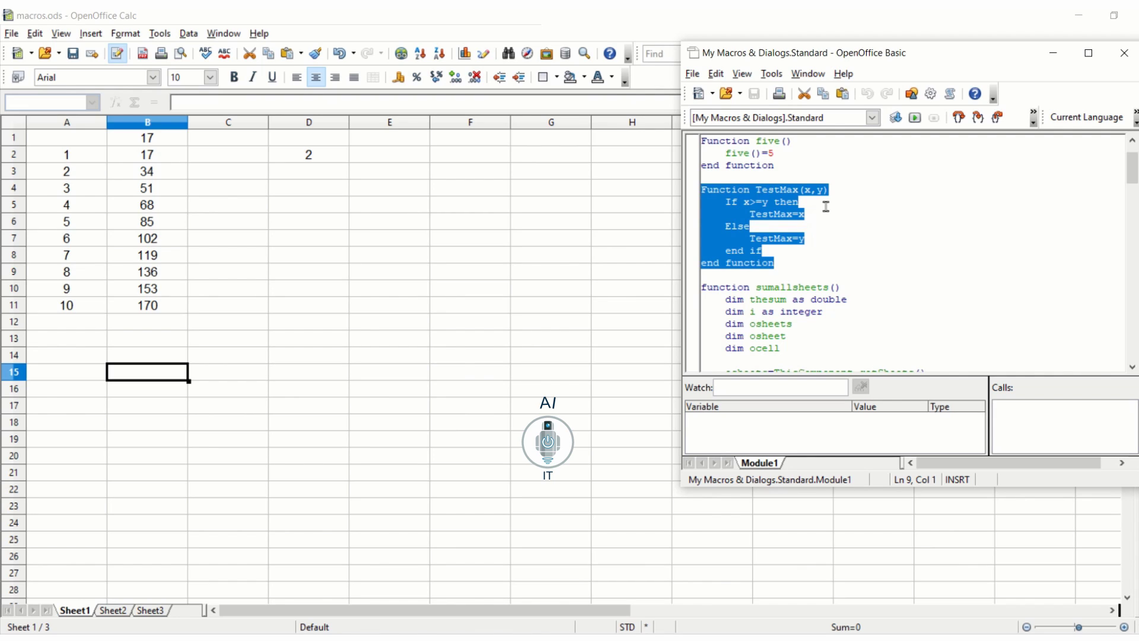
pyautogui.click(826, 206)
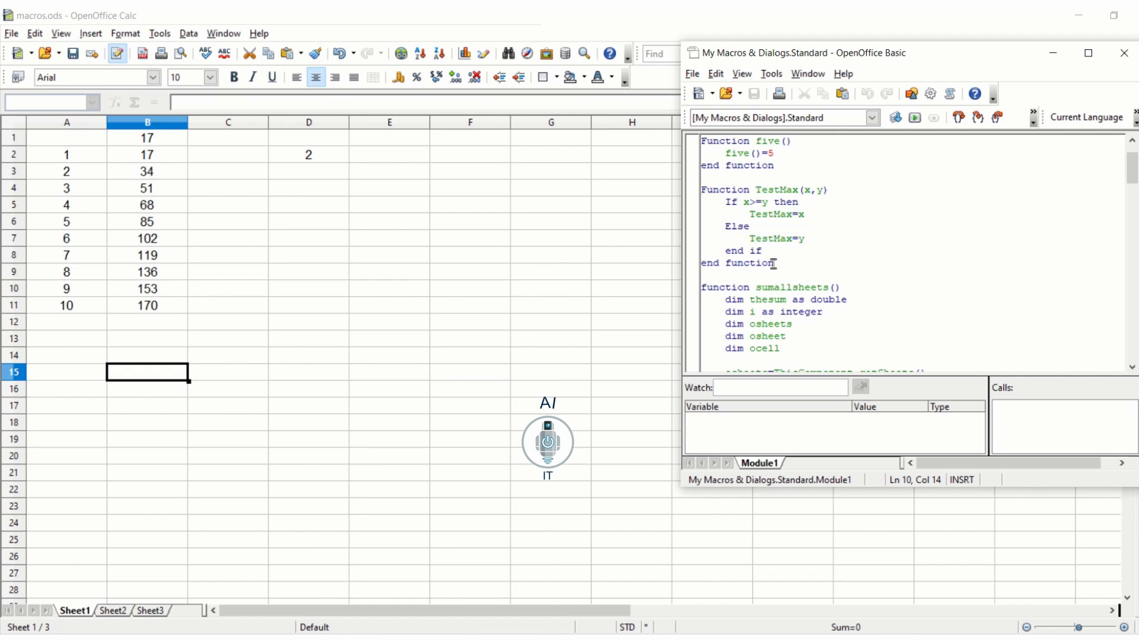
pyautogui.click(1125, 53)
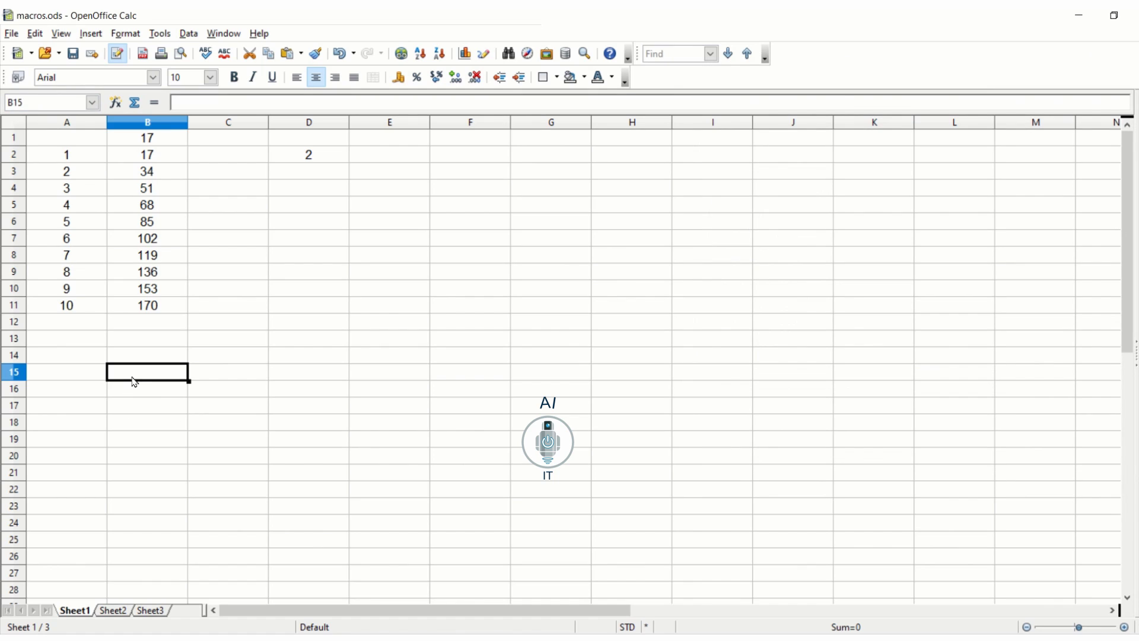
# Step: Enter 20 in B15 and 10 in B16
pyautogui.write('20')
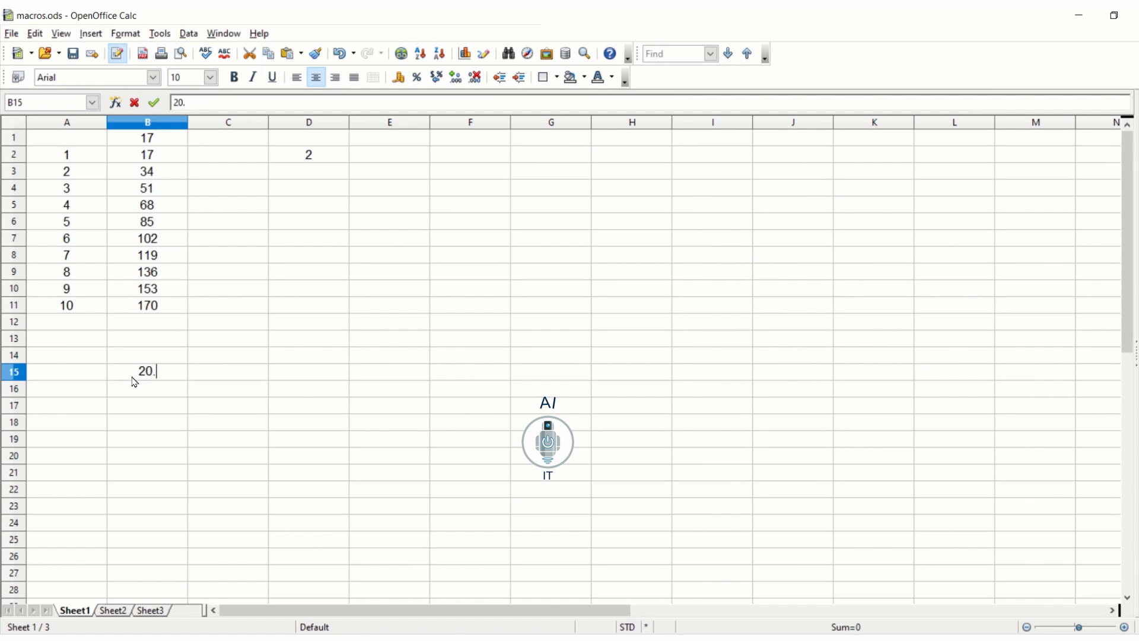
pyautogui.press('Return')
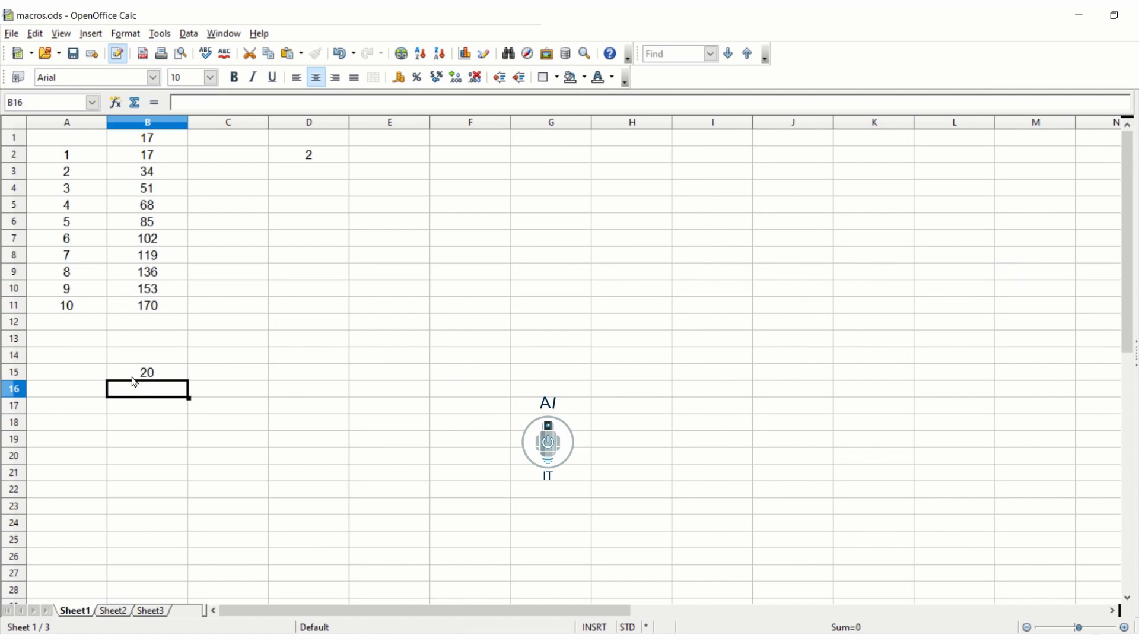
pyautogui.write('10')
pyautogui.press('Return')
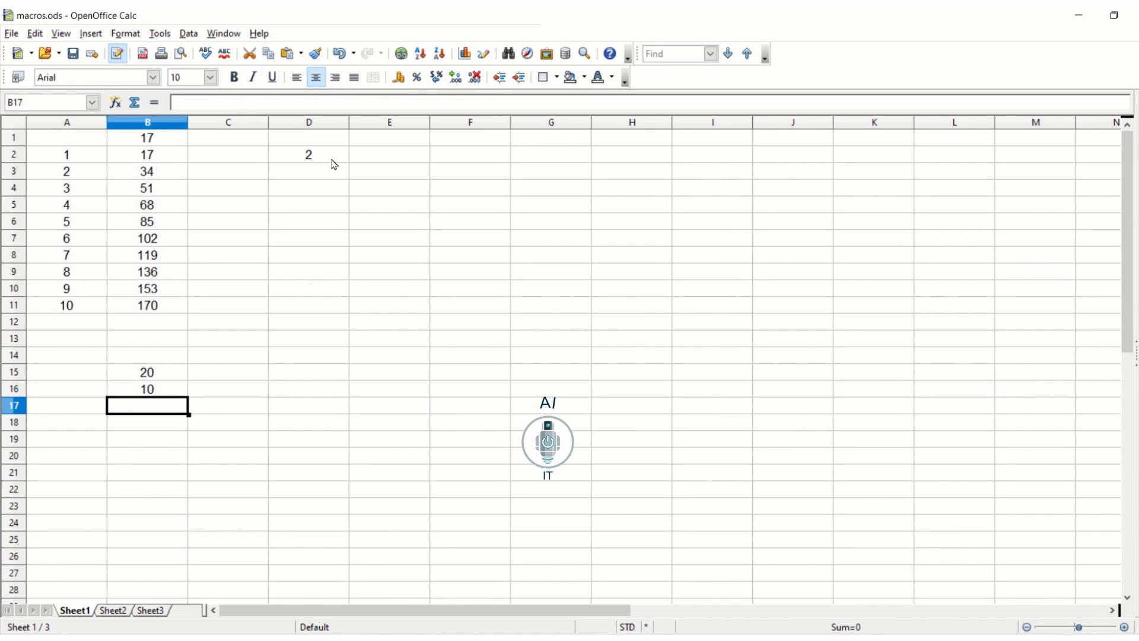
# Step: Enter =TestMax(B15;B16) in B17, which shows 20
pyautogui.write('=Test')
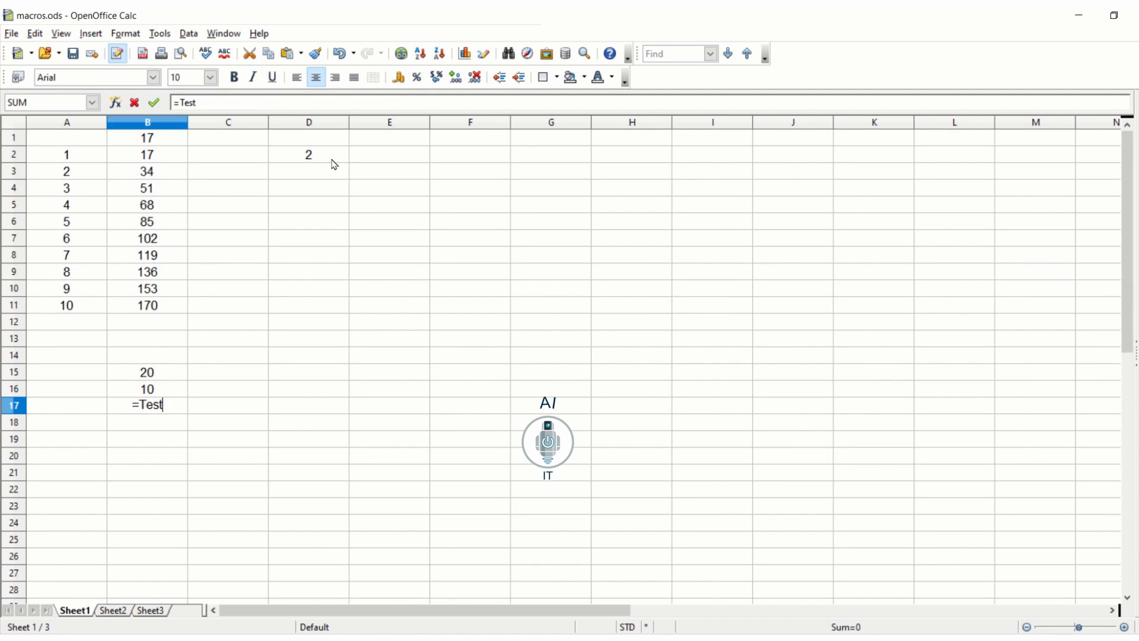
pyautogui.write('Max(')
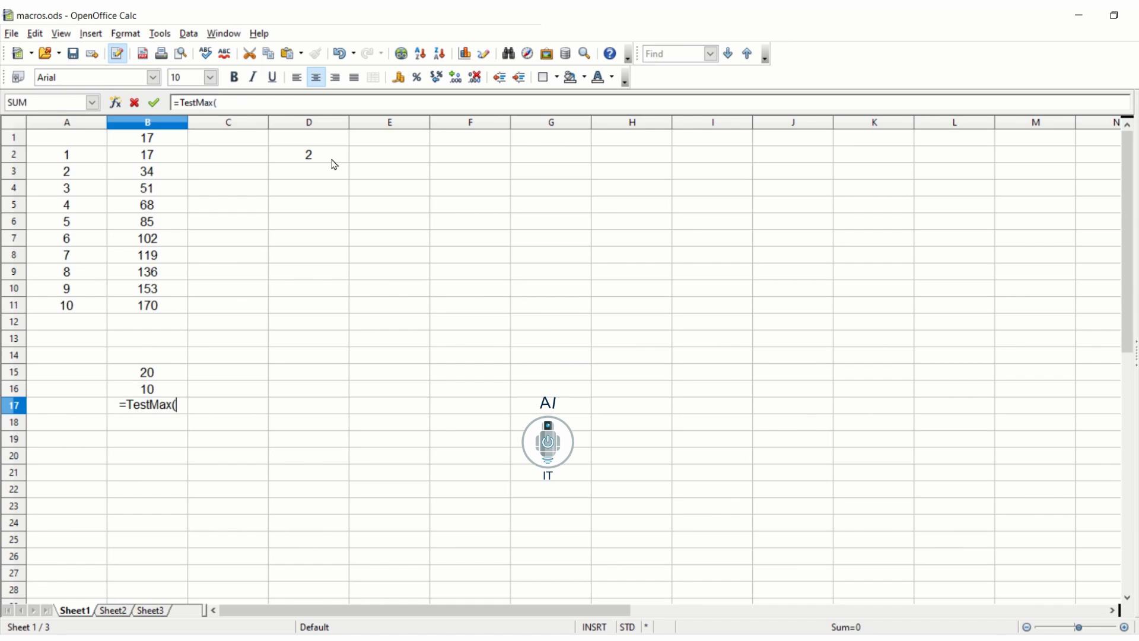
pyautogui.click(162, 377)
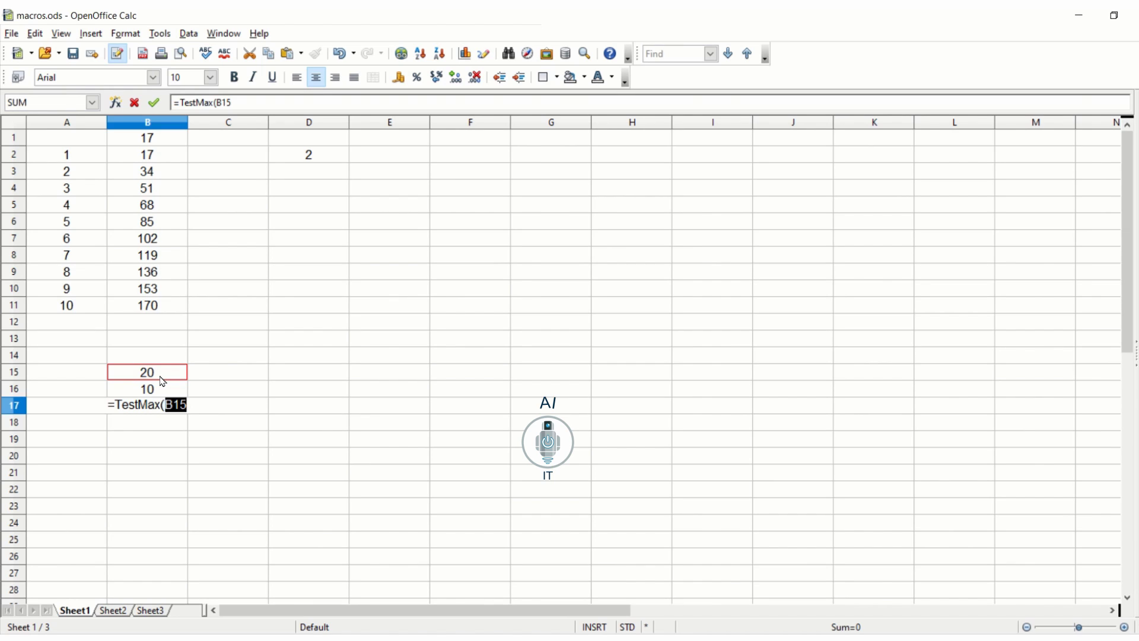
pyautogui.write(';')
pyautogui.click(147, 389)
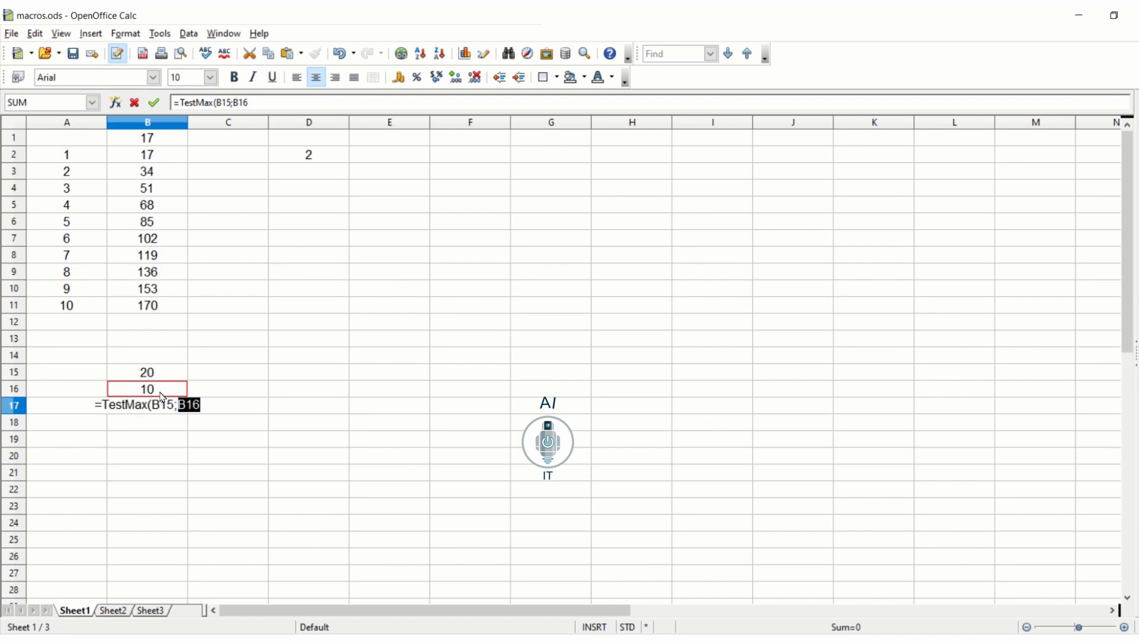
pyautogui.write(')')
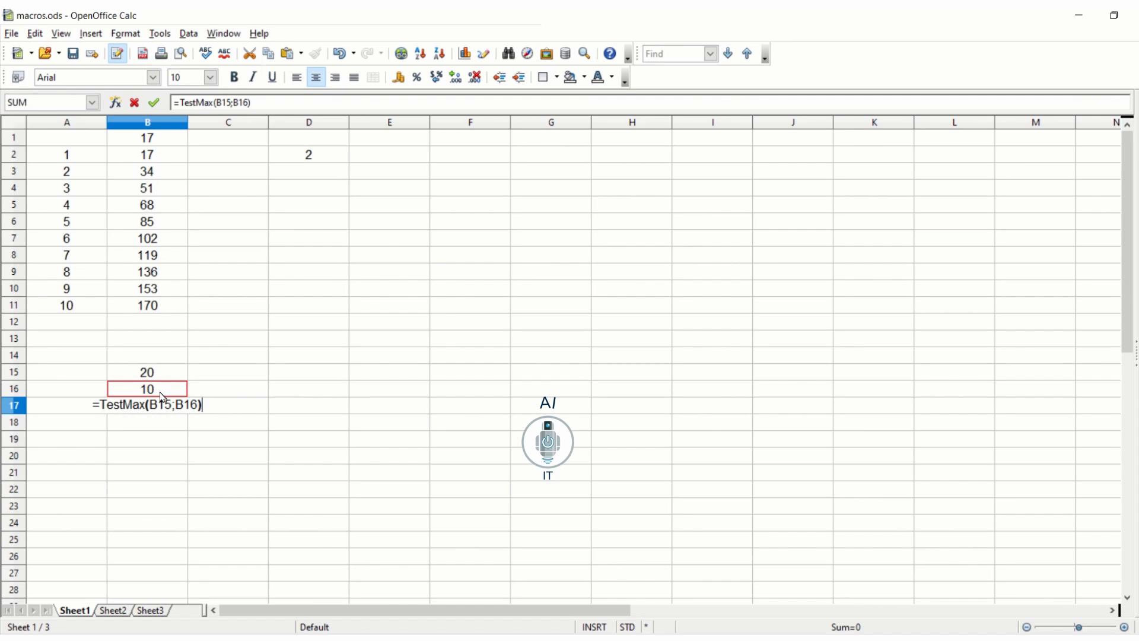
pyautogui.press('Return')
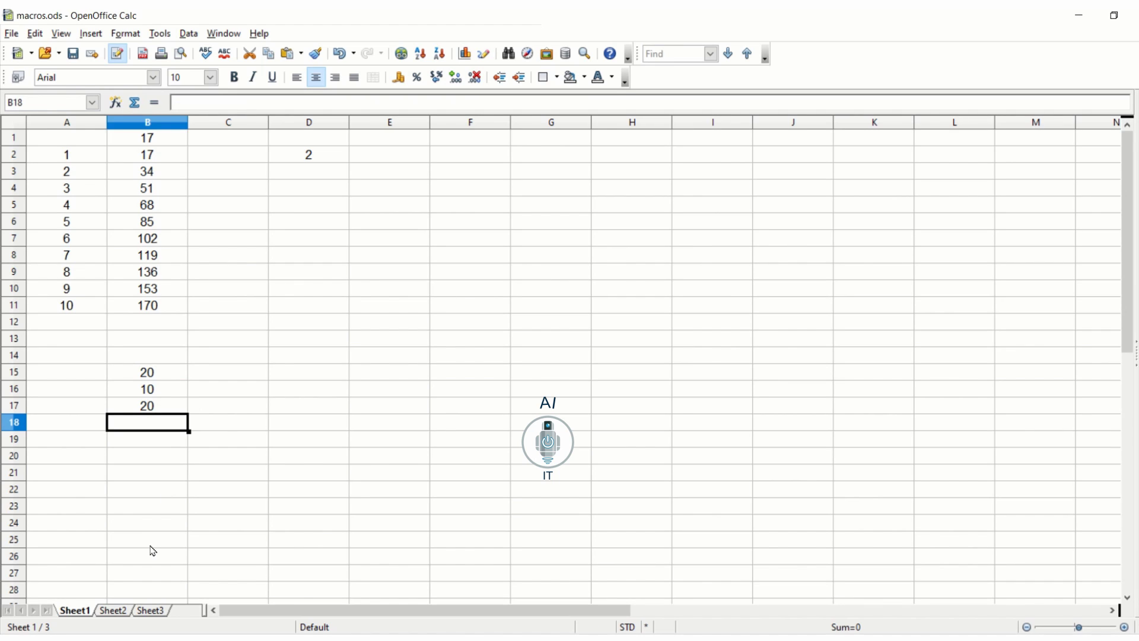
# Step: Enter =TestMax(B17;B11) in B20, giving 170
pyautogui.click(140, 465)
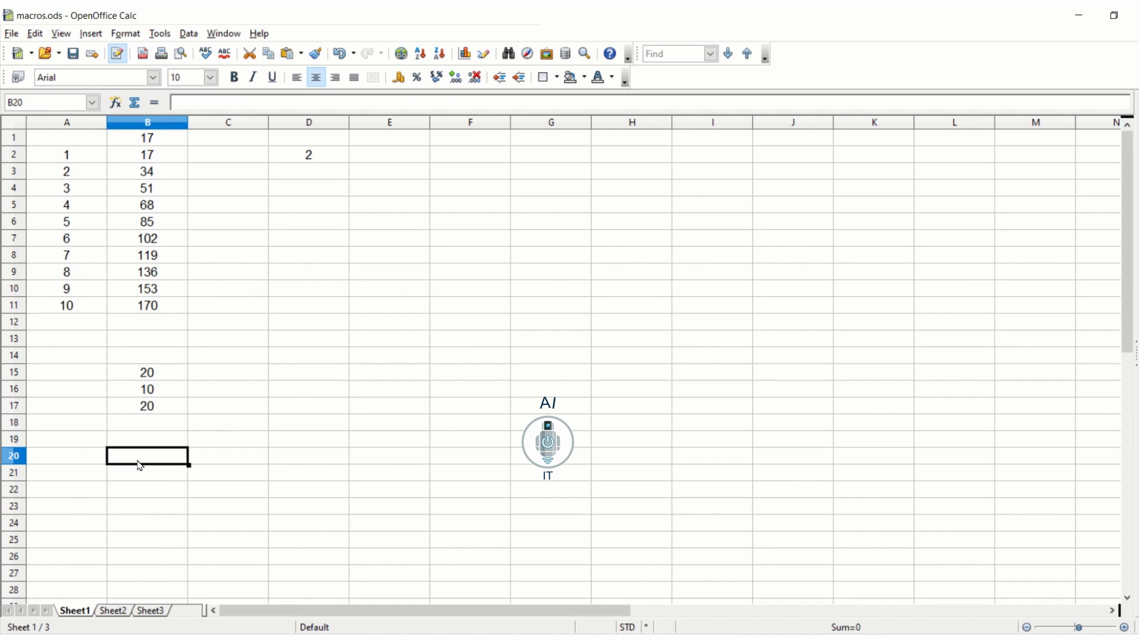
pyautogui.write('=Test')
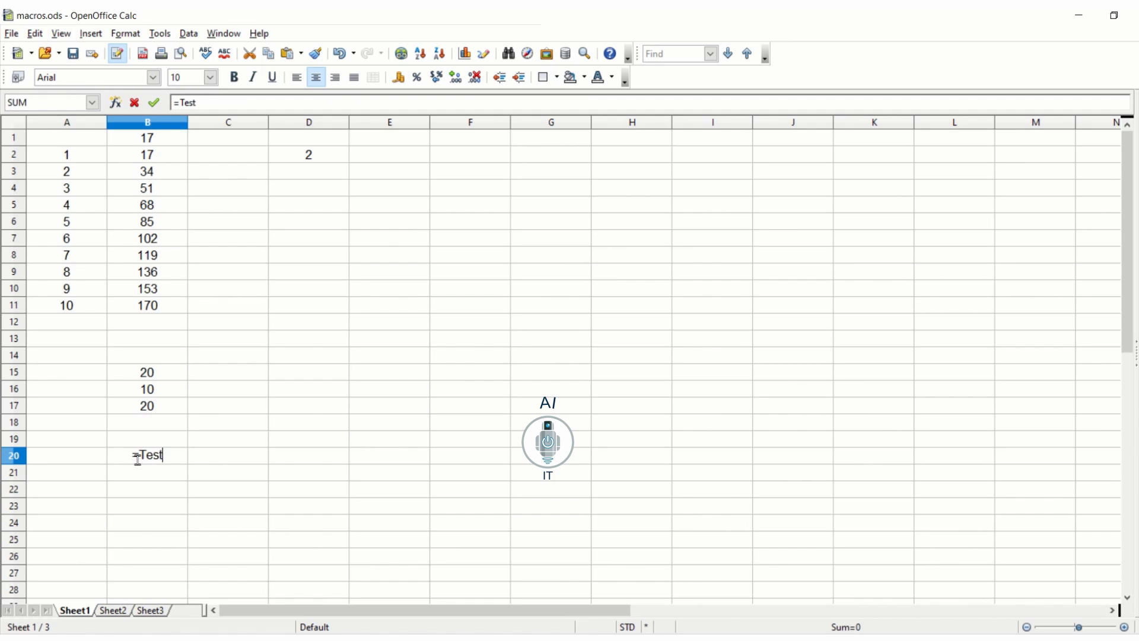
pyautogui.write('Max(')
pyautogui.click(159, 411)
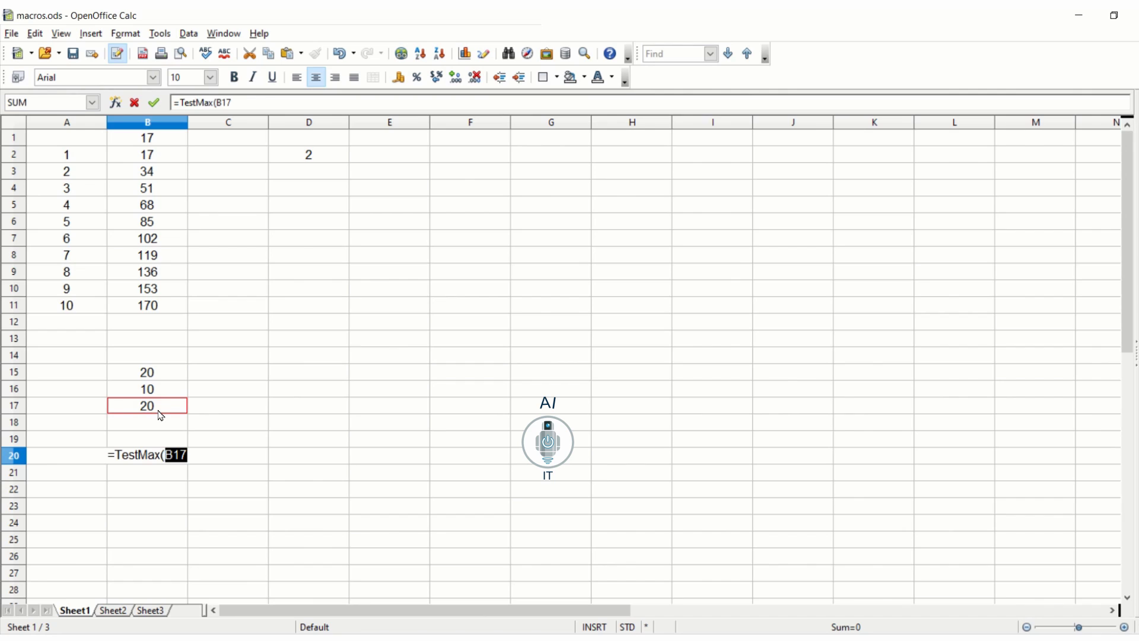
pyautogui.write(';')
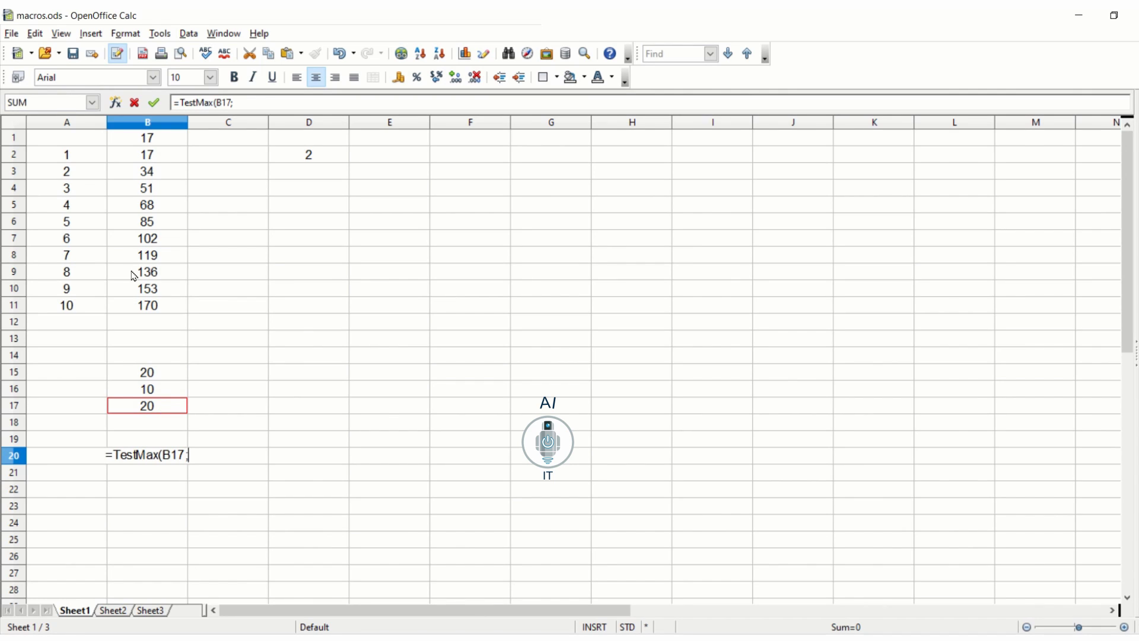
pyautogui.click(148, 307)
pyautogui.write(')')
pyautogui.press('Return')
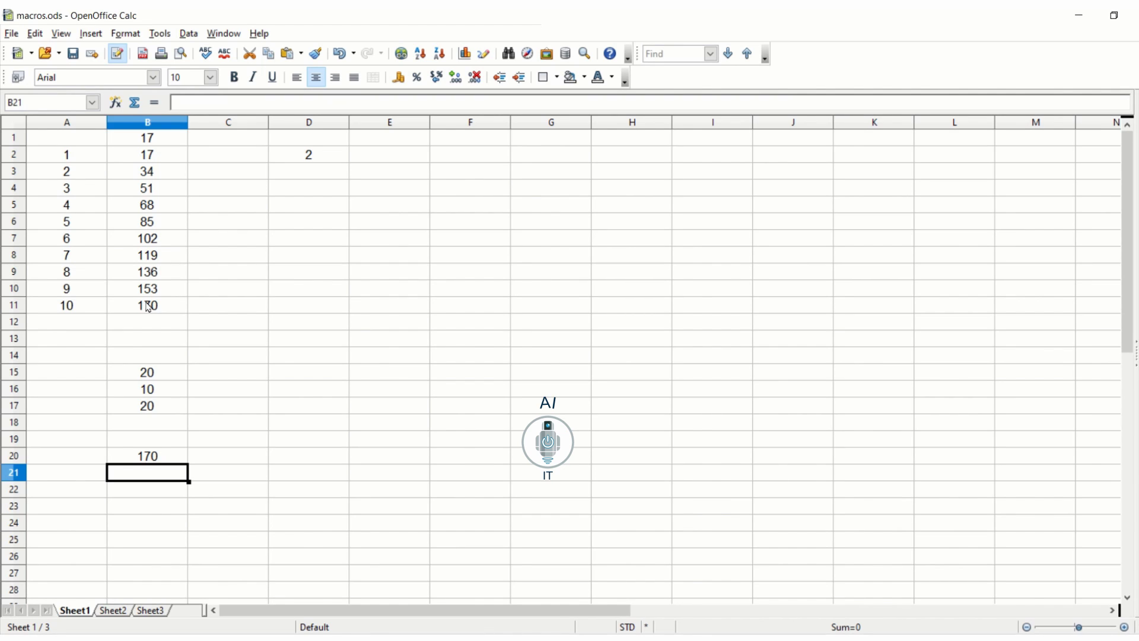
# Step: Enter =TestMax(23;21) in B21, giving 23
pyautogui.write('=Test')
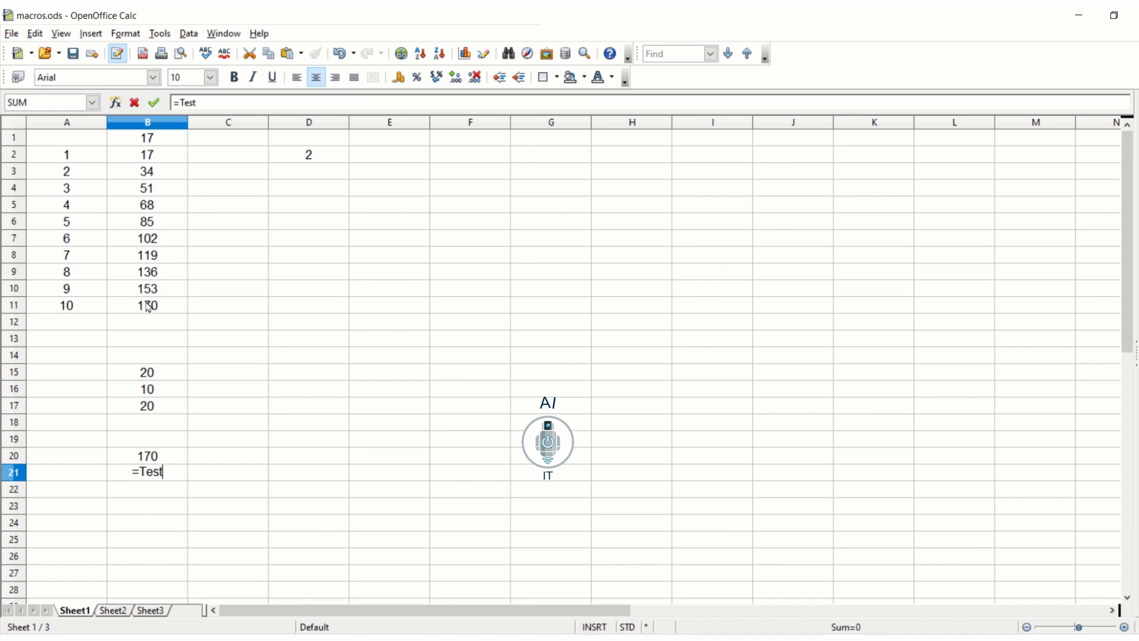
pyautogui.write('Max(23;')
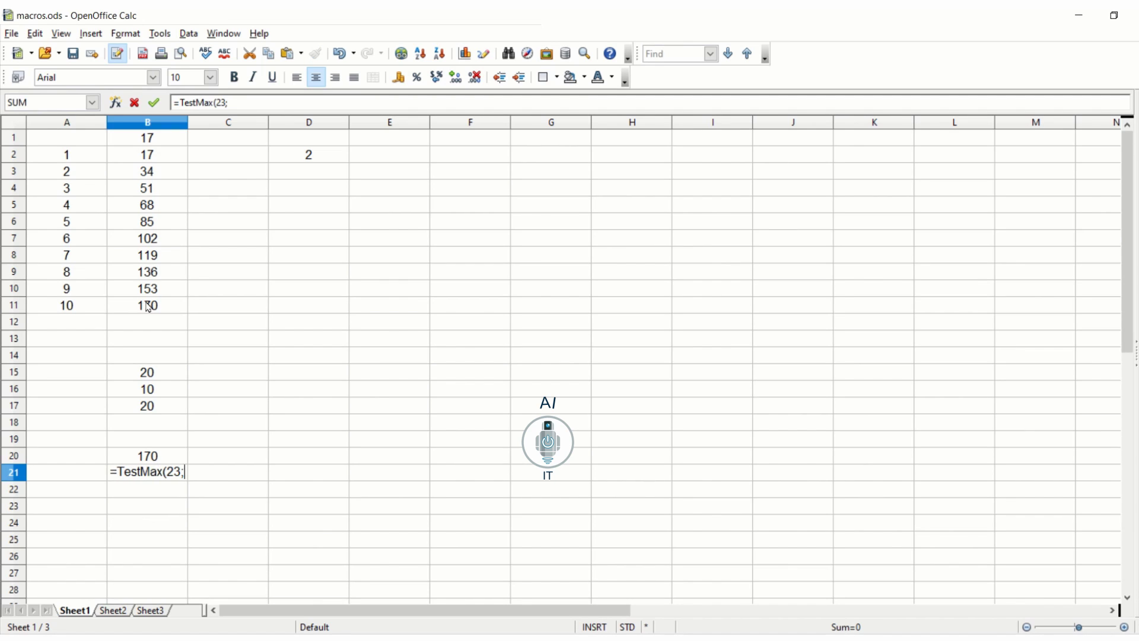
pyautogui.write('21')
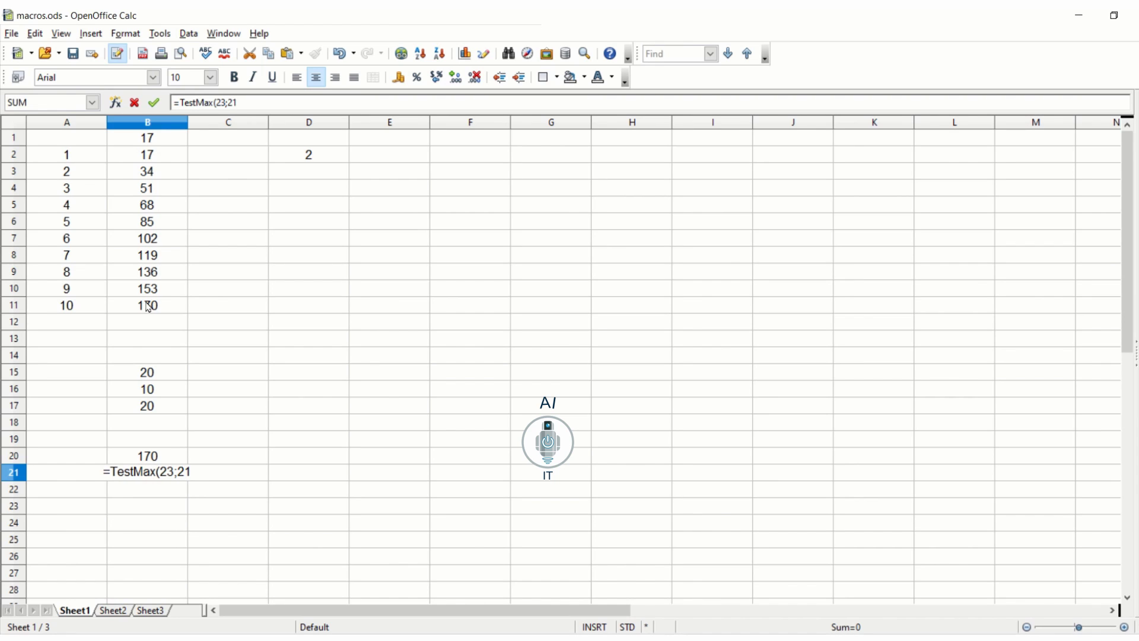
pyautogui.write(')')
pyautogui.press('Return')
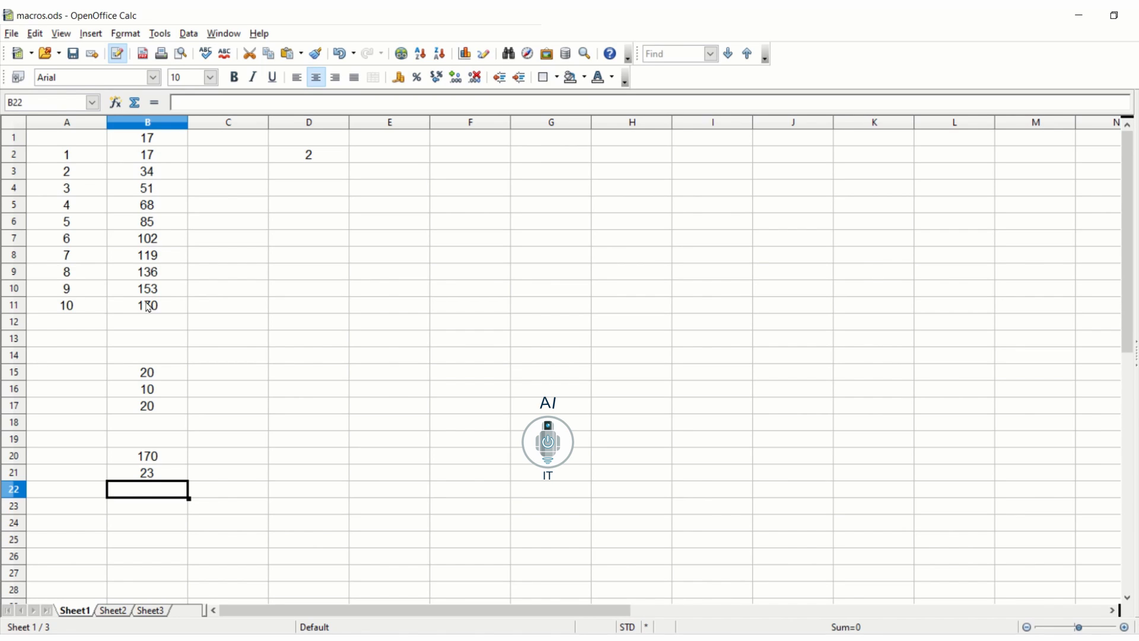
# Step: Open Module1's sumallsheets function for editing from the Basic macro organizer
pyautogui.click(159, 34)
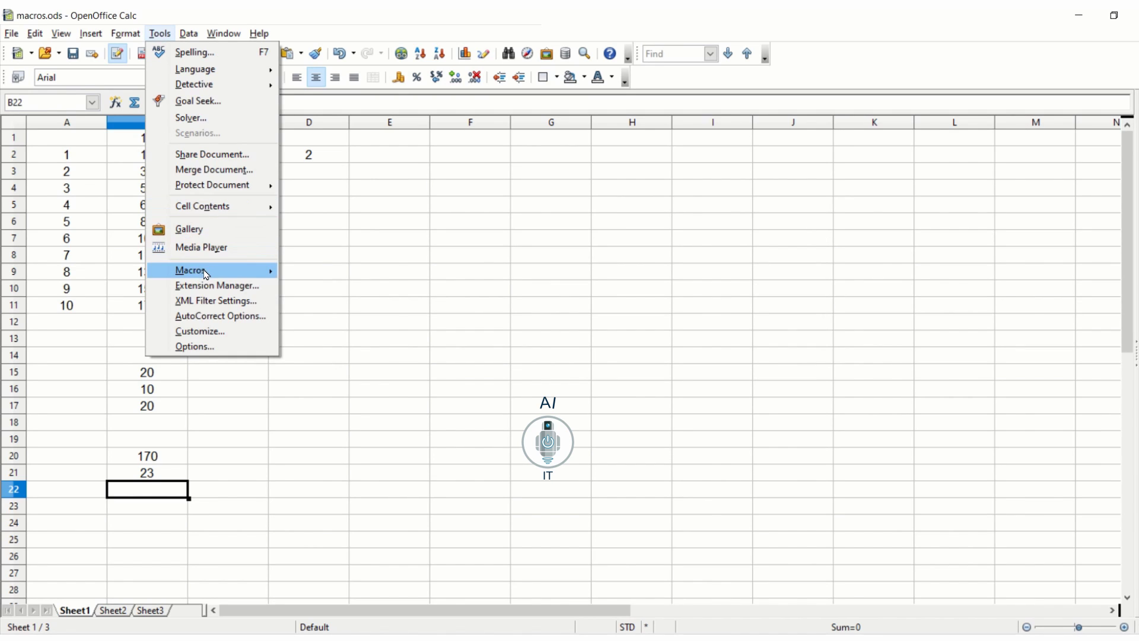
pyautogui.moveTo(207, 272)
pyautogui.moveTo(342, 304)
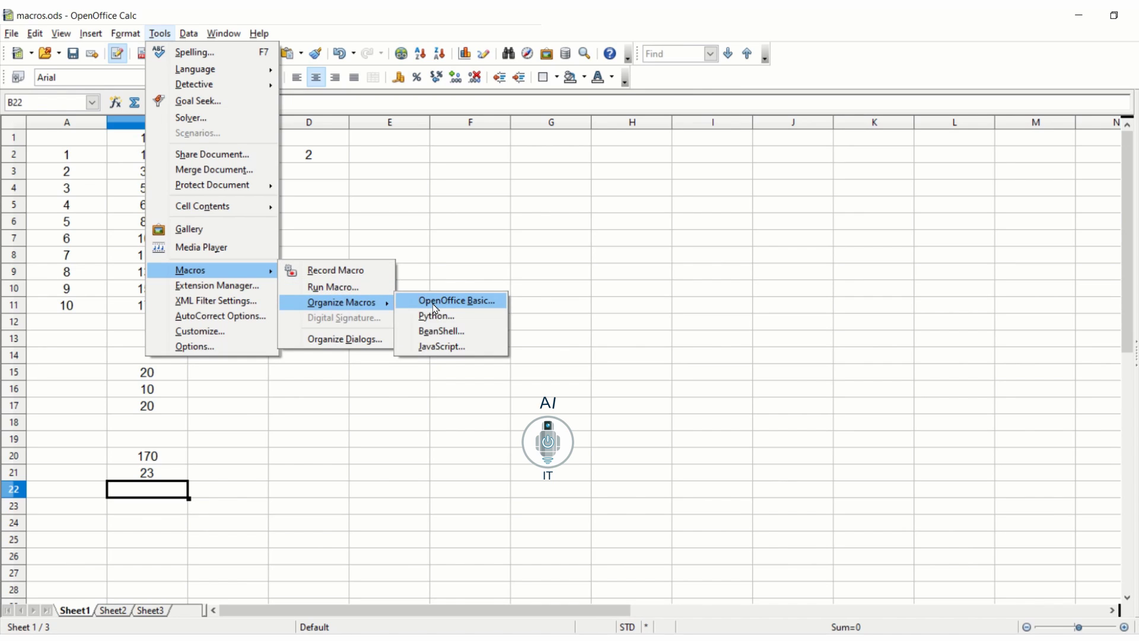
pyautogui.click(435, 305)
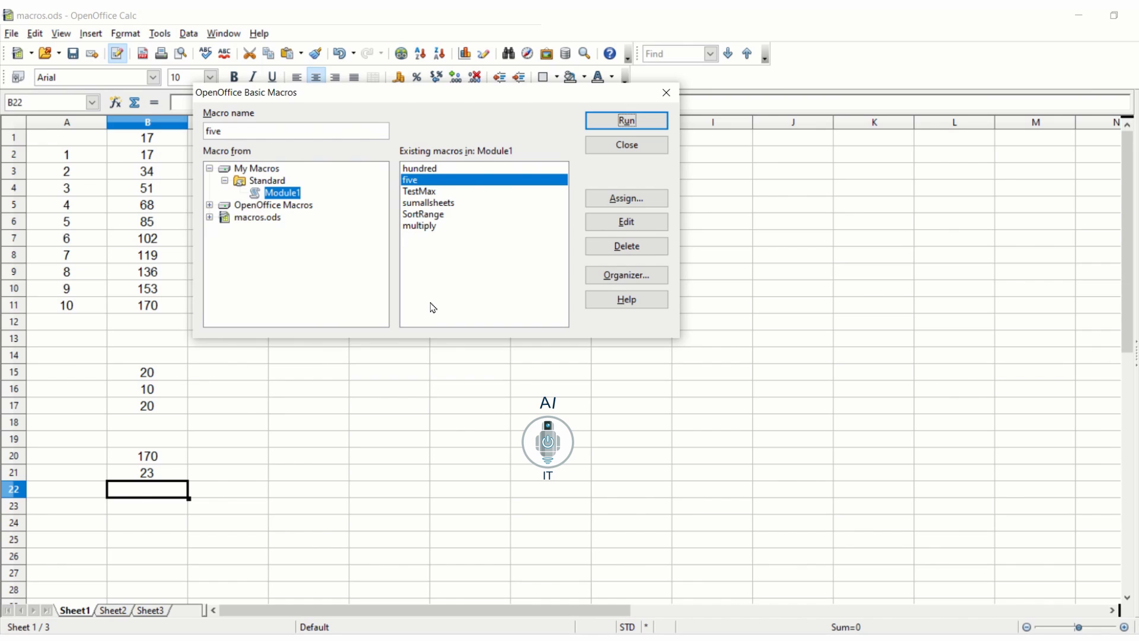
pyautogui.click(439, 204)
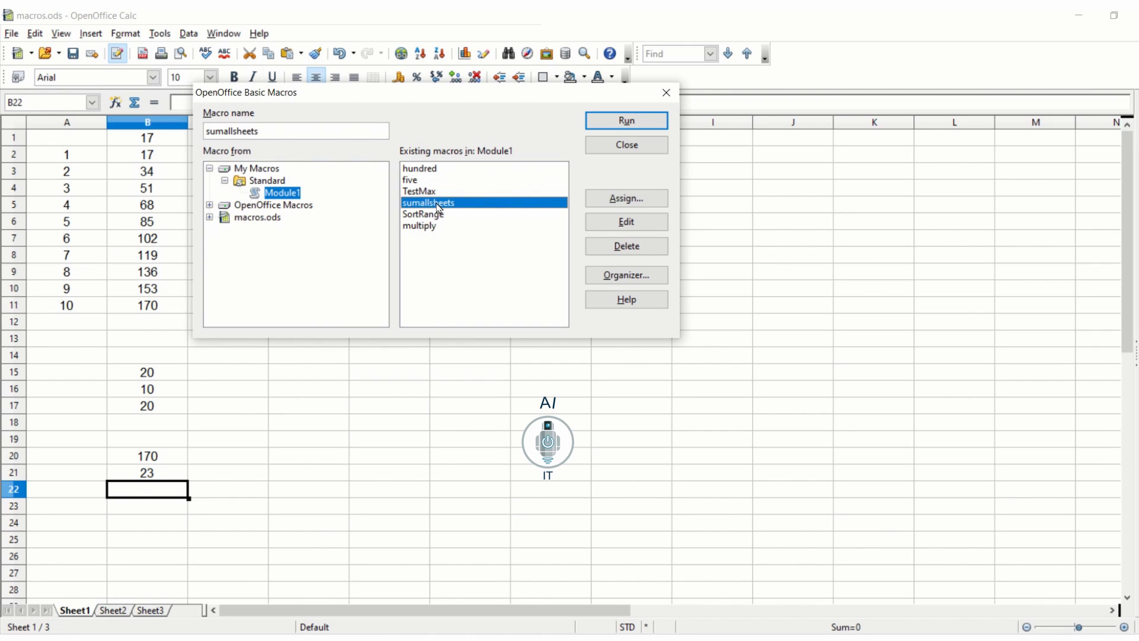
pyautogui.click(639, 222)
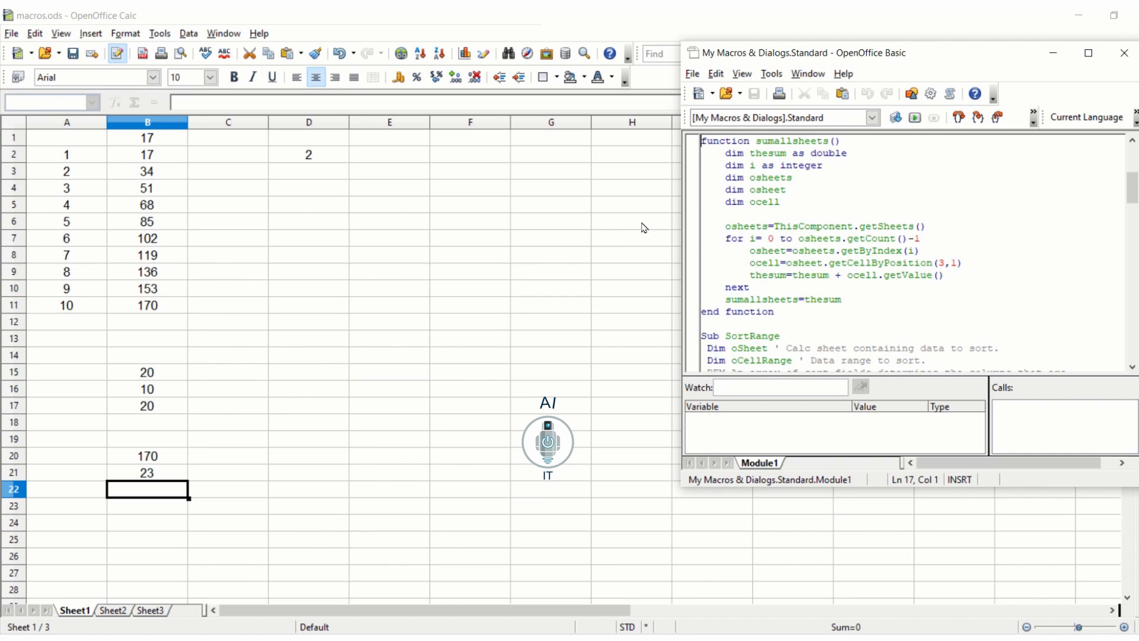
# Step: Move the Basic IDE aside, highlight the 3,1 position in getCellByPosition, then return to cell A1
pyautogui.moveTo(919, 64); pyautogui.dragTo(753, 82)
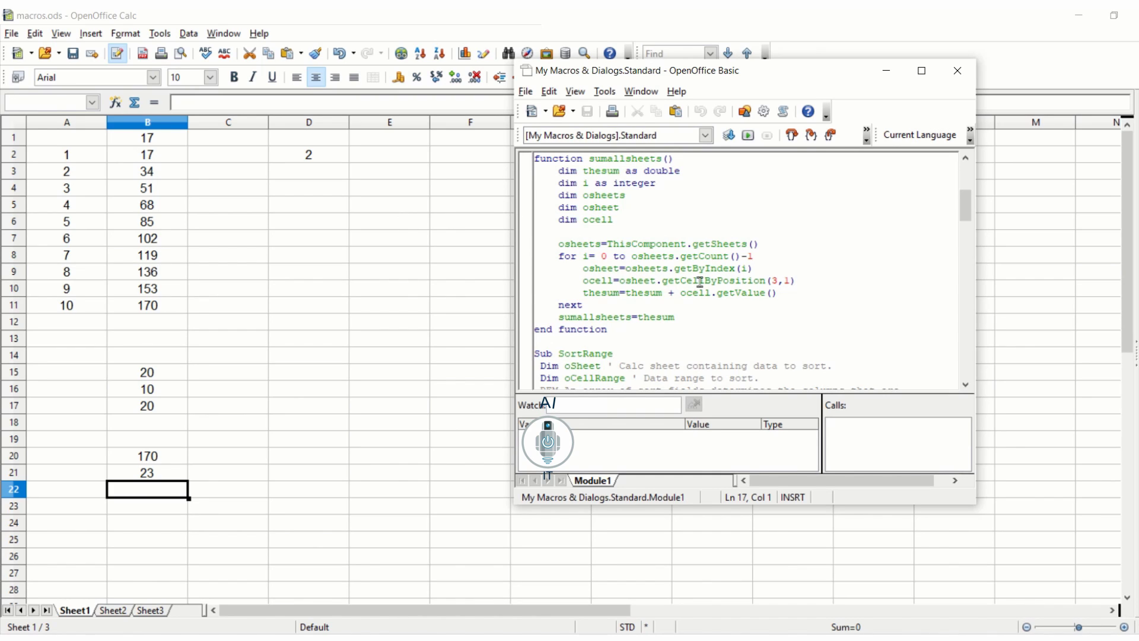
pyautogui.moveTo(772, 280); pyautogui.dragTo(789, 281)
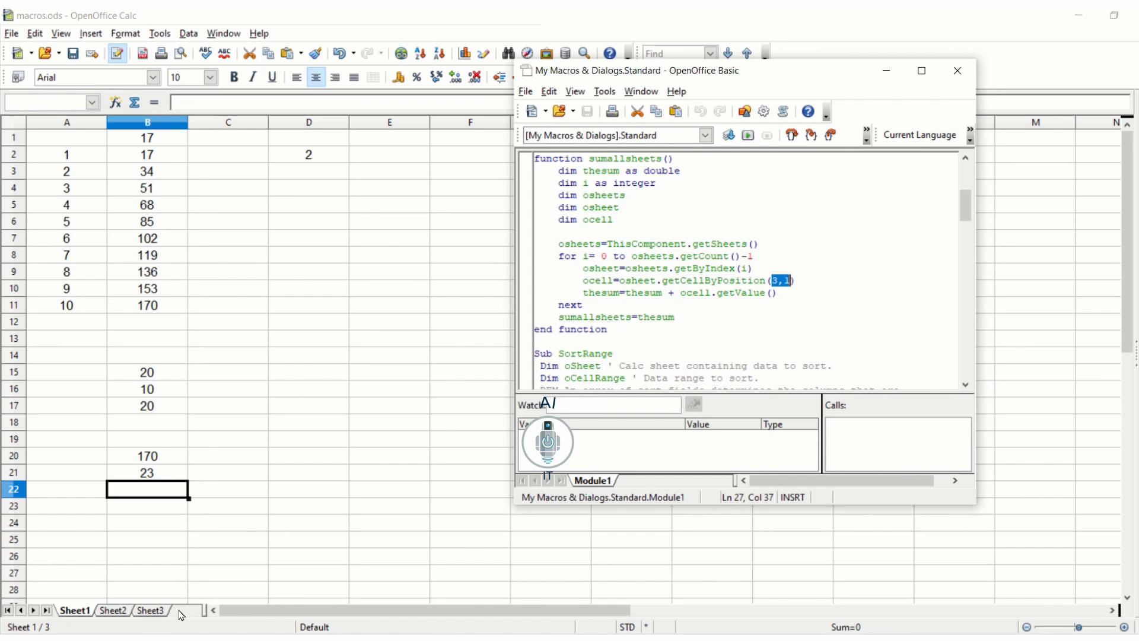
pyautogui.press('Right')
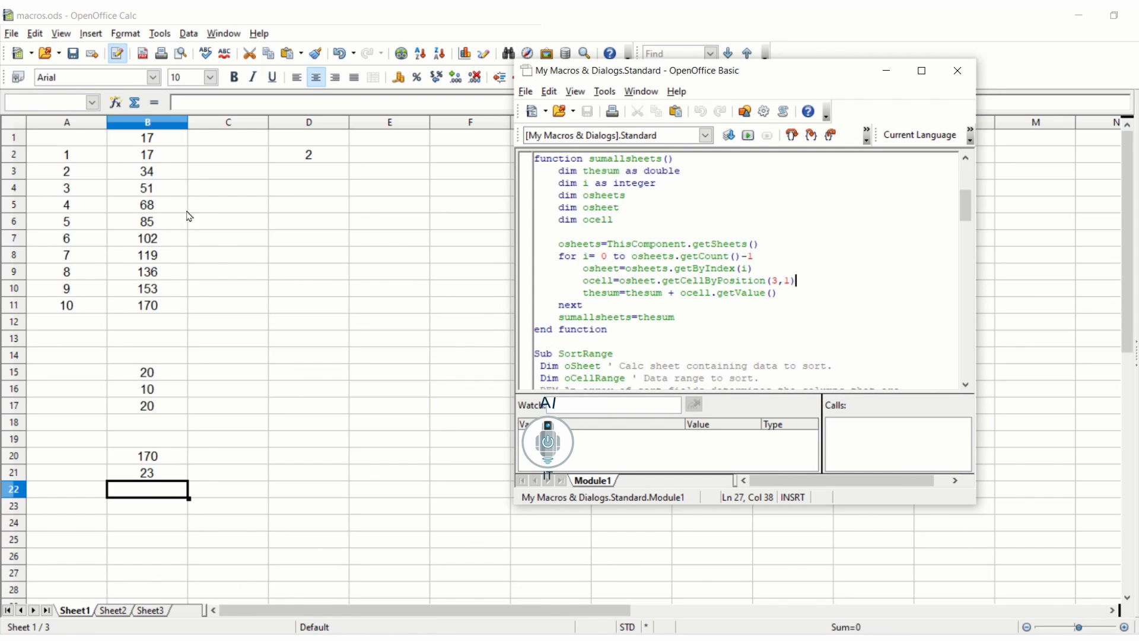
pyautogui.click(67, 143)
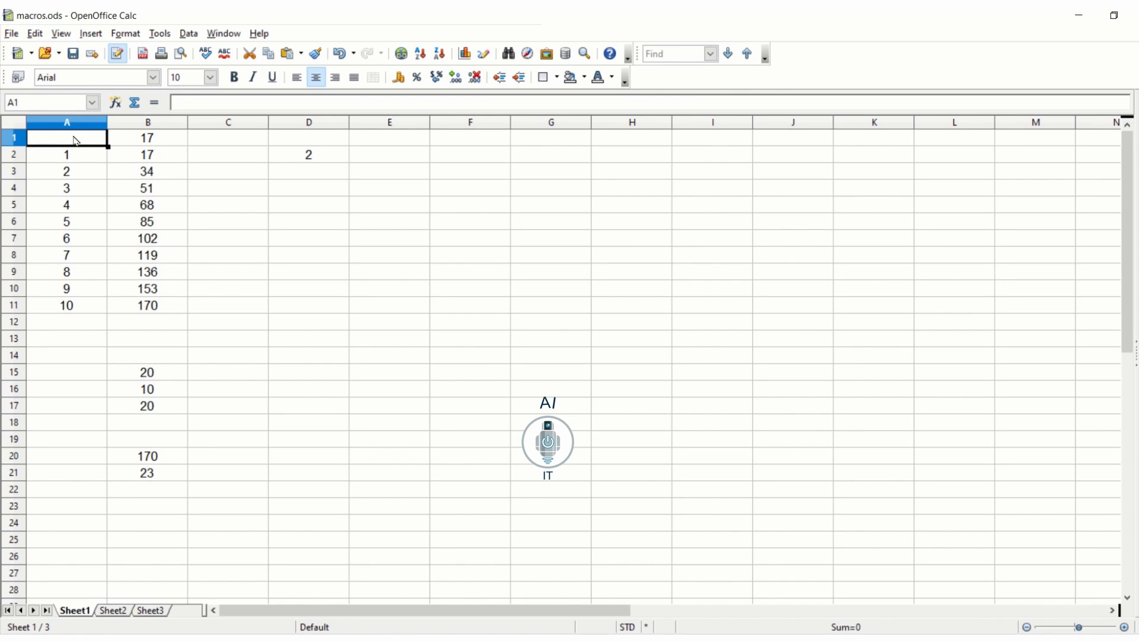
# Step: Check D2 on Sheet1 and Sheet2, then enter 5 in Sheet3's D2
pyautogui.click(308, 142)
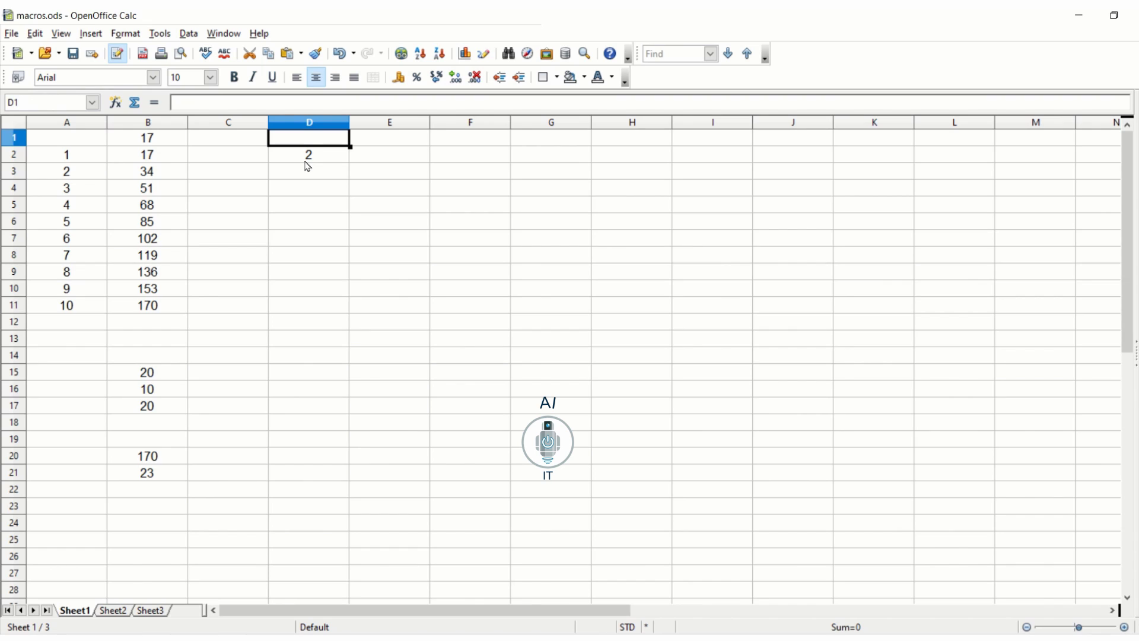
pyautogui.click(308, 164)
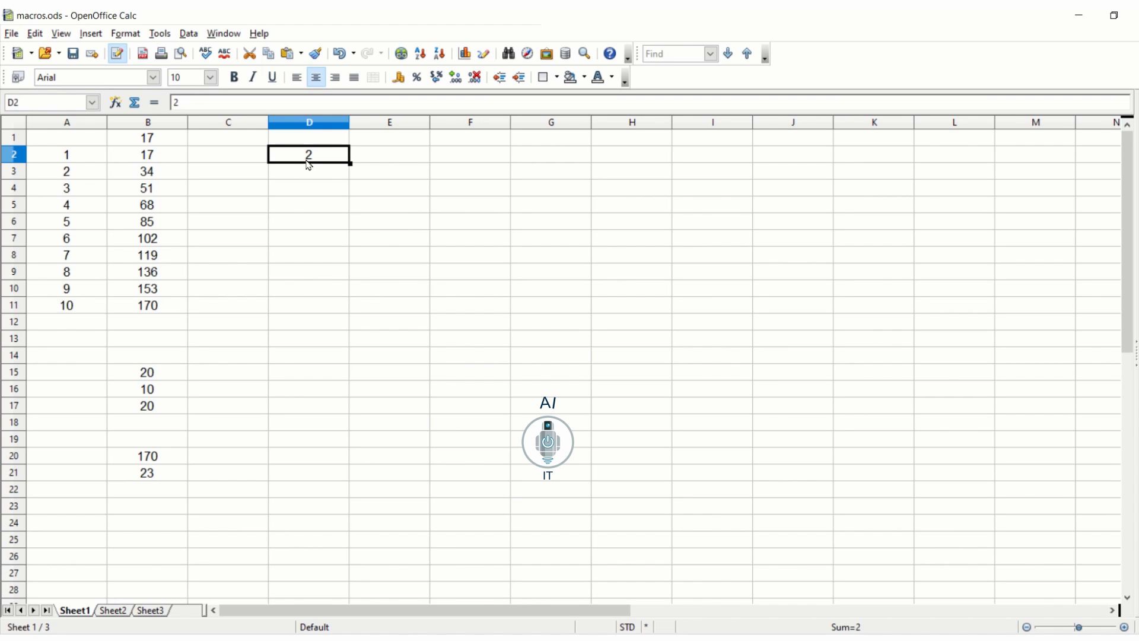
pyautogui.click(114, 613)
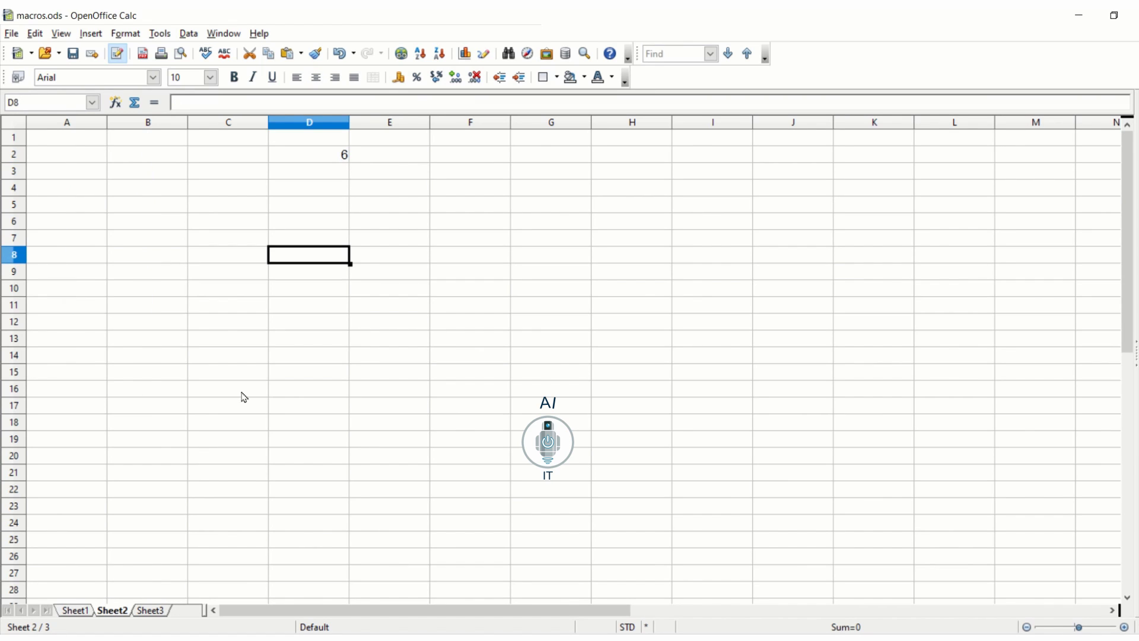
pyautogui.click(152, 612)
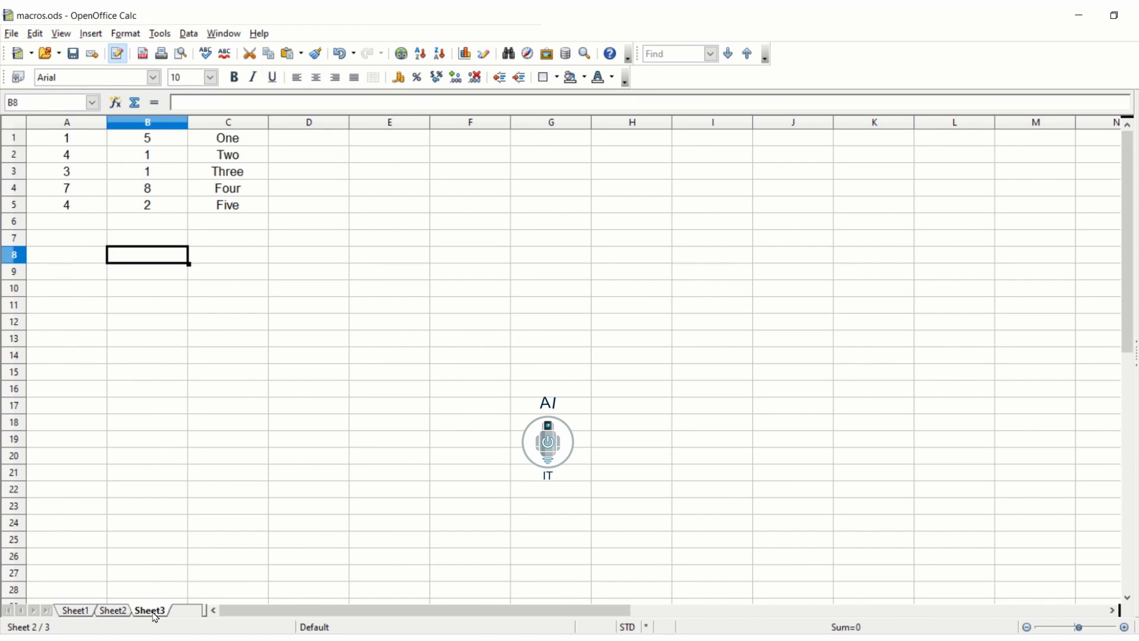
pyautogui.click(332, 161)
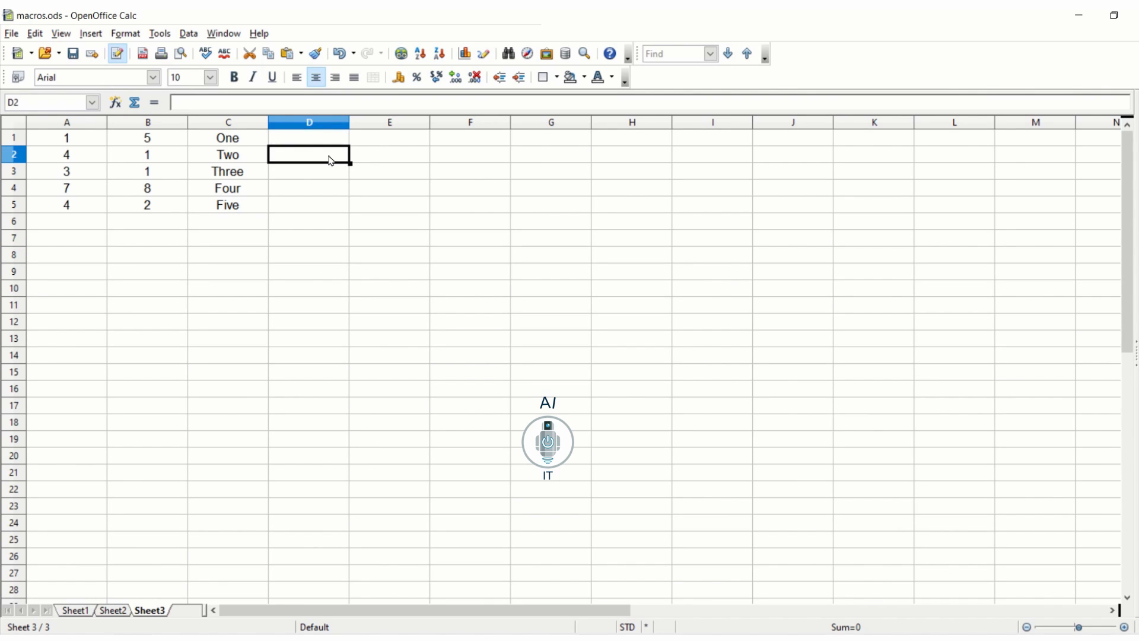
pyautogui.write('5')
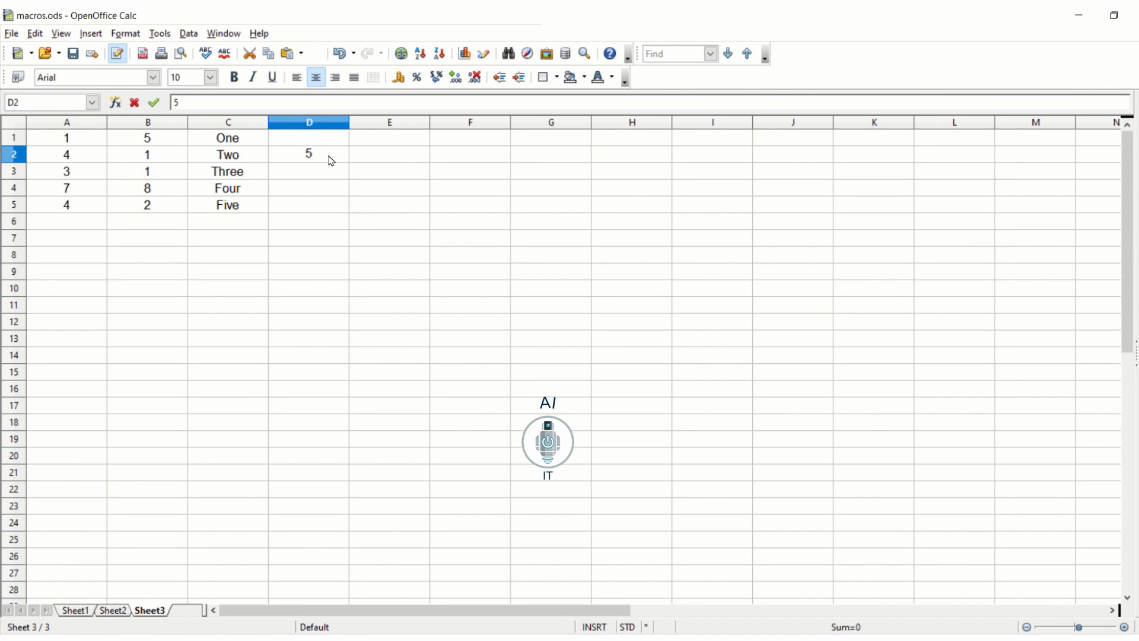
# Step: Review D2 on Sheet1, Sheet2 and Sheet3 (2, 6, 5), ending back on Sheet1
pyautogui.click(75, 611)
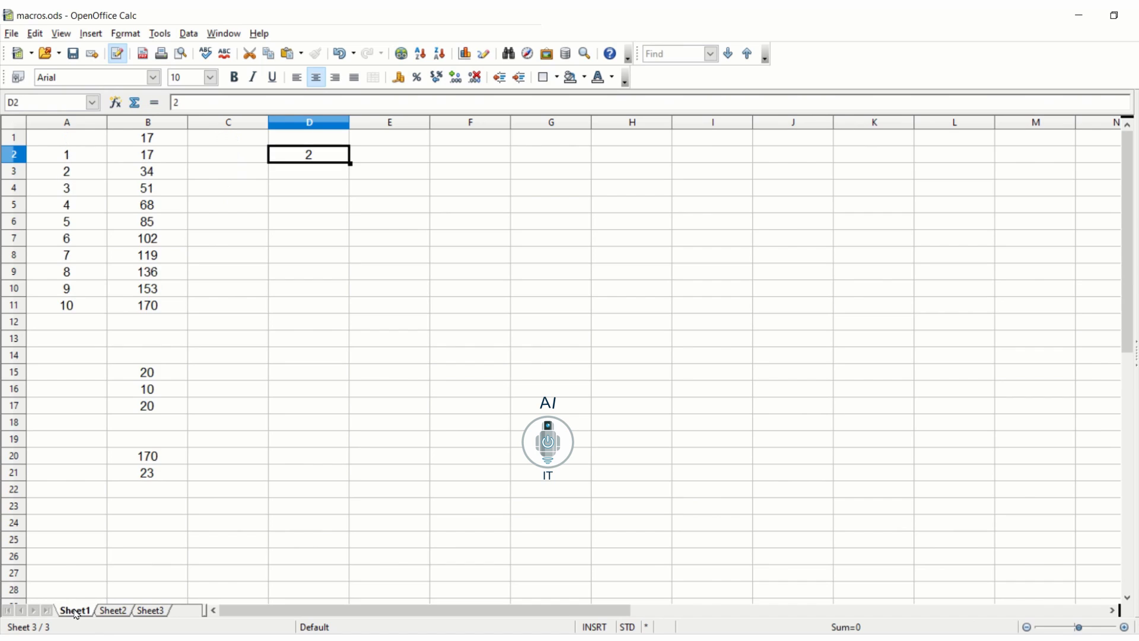
pyautogui.click(112, 614)
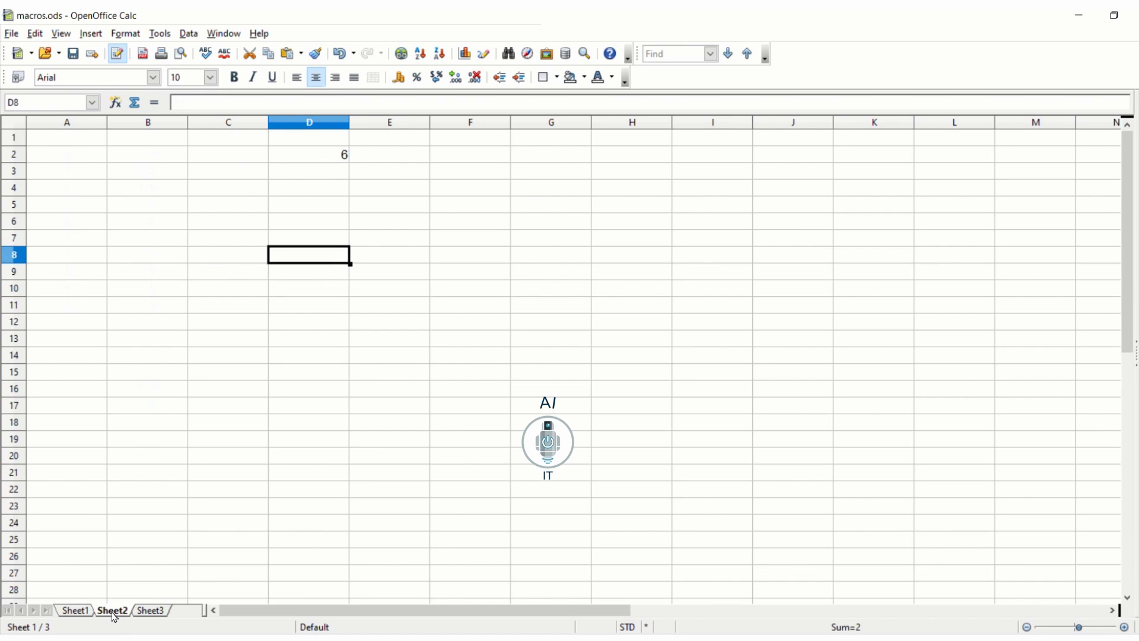
pyautogui.click(148, 614)
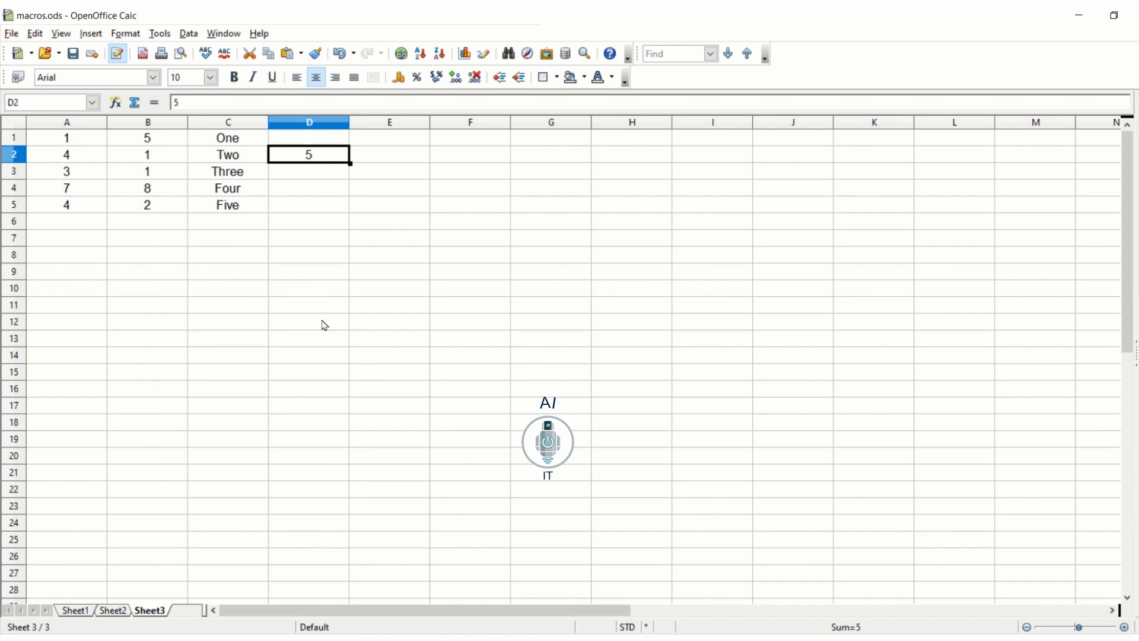
pyautogui.click(67, 612)
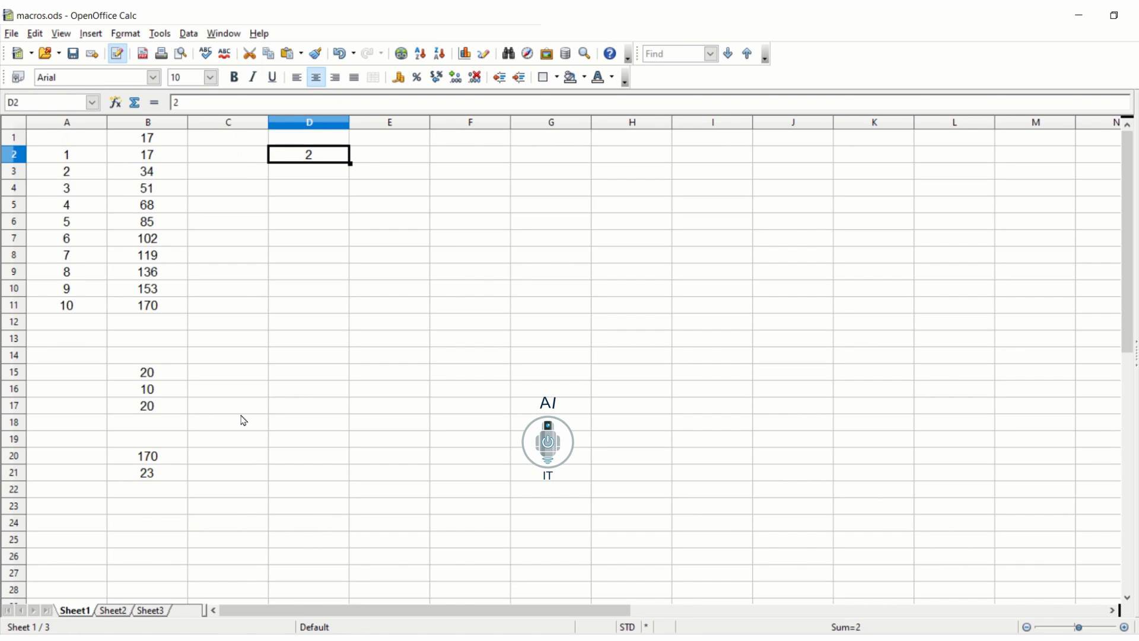
# Step: Enter =sumallsheets in Sheet1 cell E2 so it shows the total 13
pyautogui.click(409, 161)
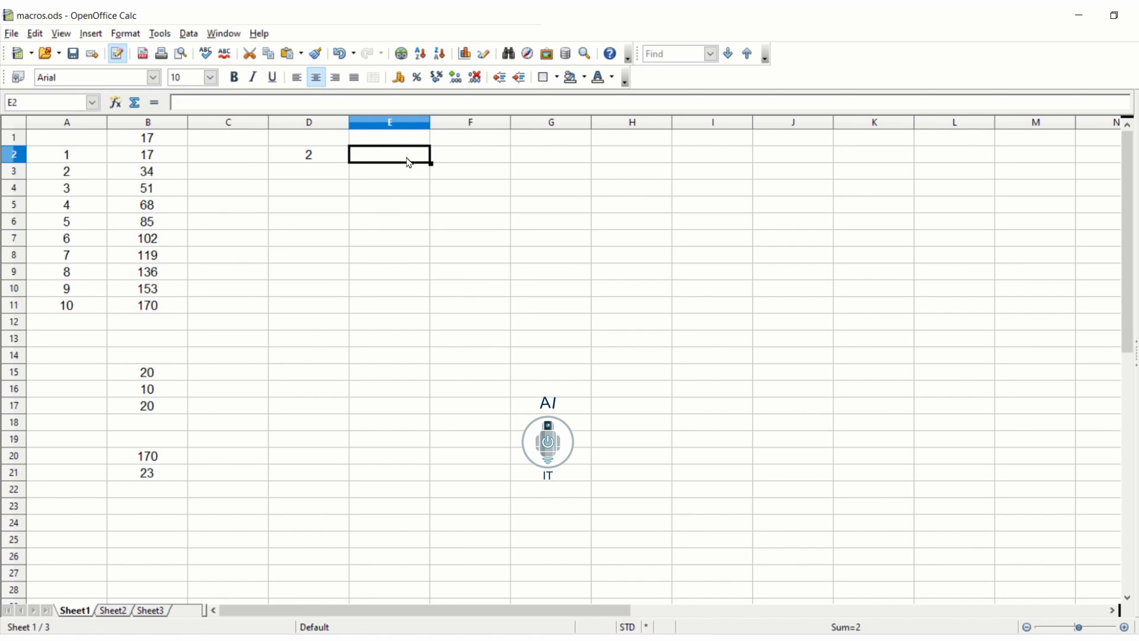
pyautogui.write('=su')
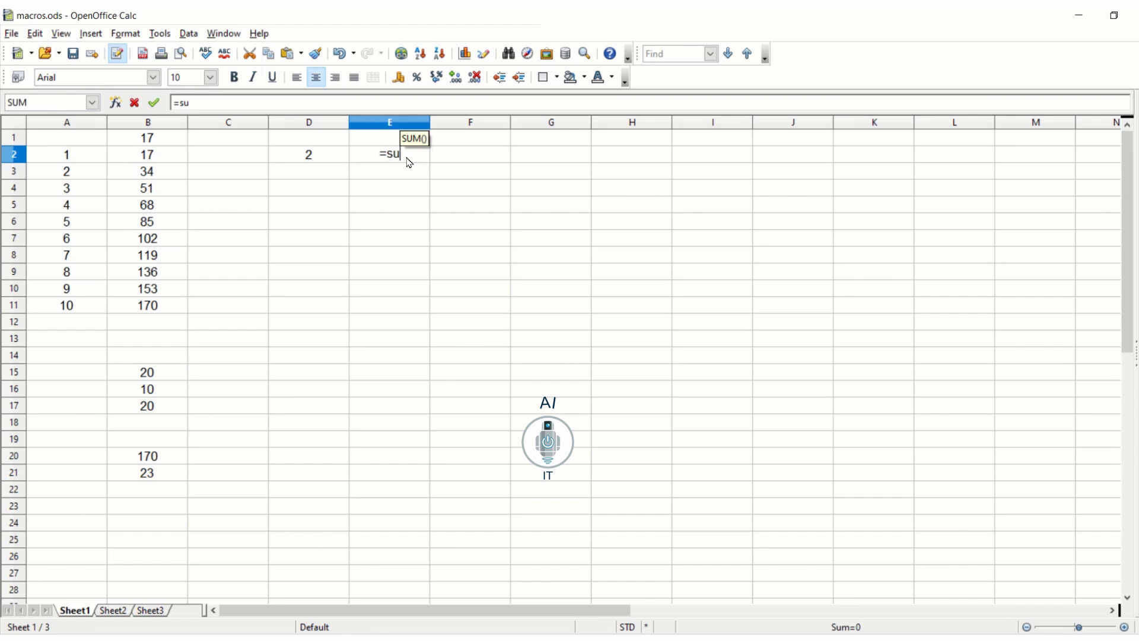
pyautogui.write('mallsheets(')
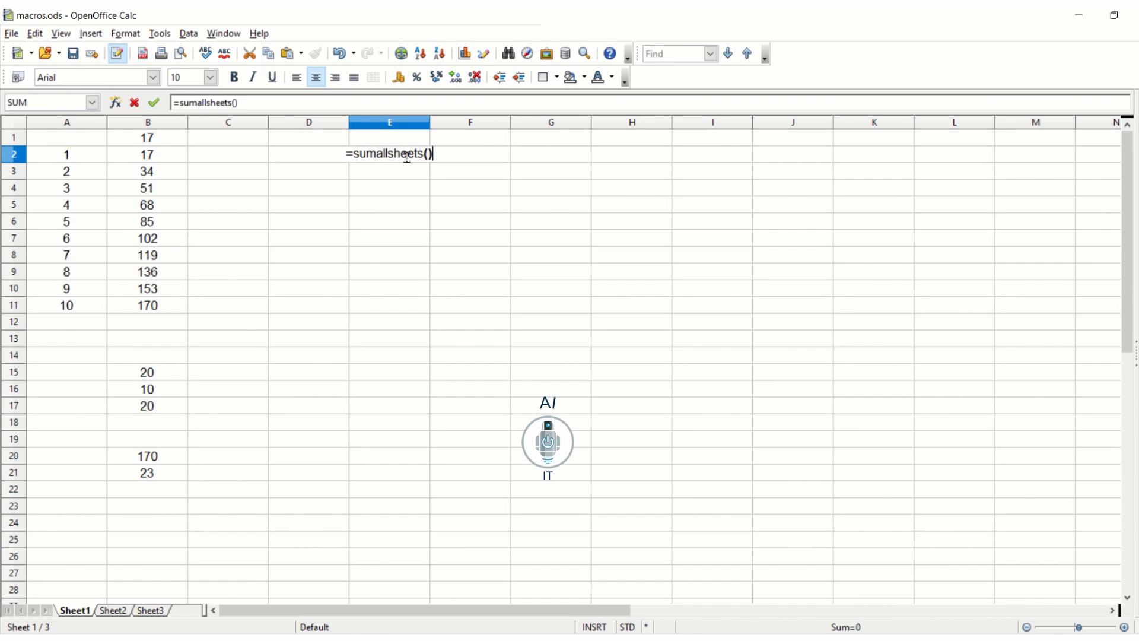
pyautogui.press('Return')
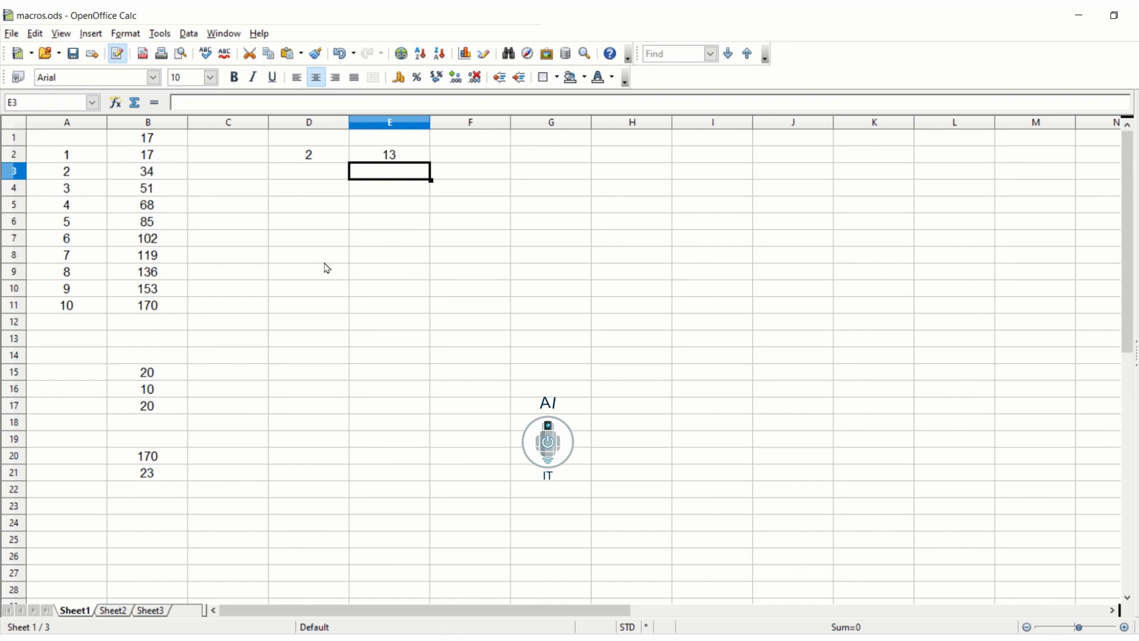
# Step: Open the SortRange macro from Module1 in the Basic editor
pyautogui.click(159, 33)
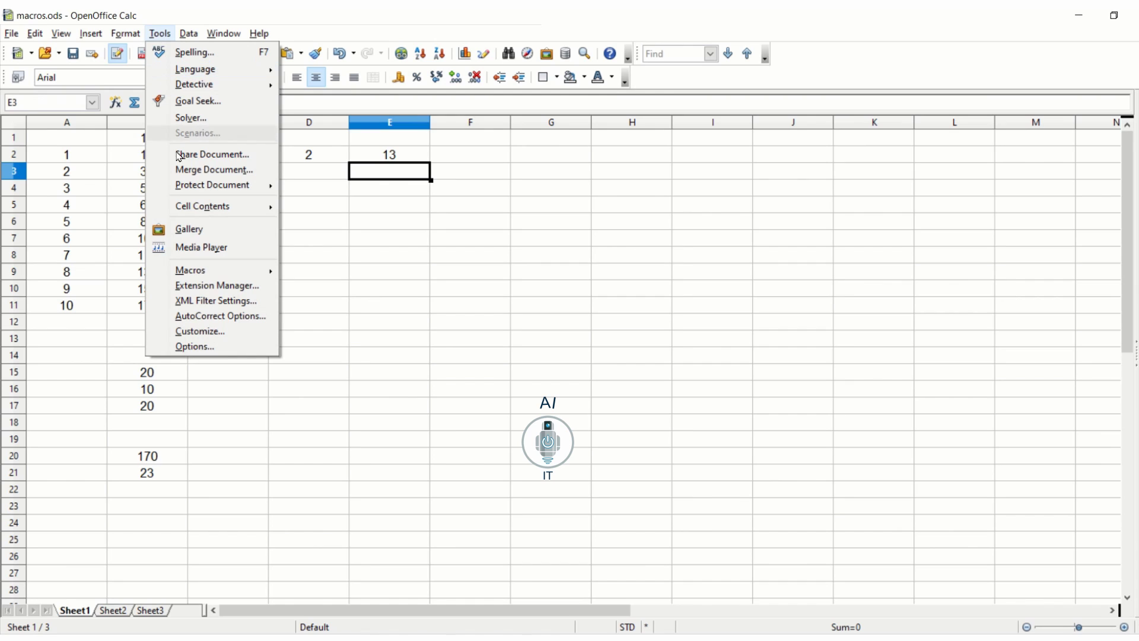
pyautogui.moveTo(211, 270)
pyautogui.moveTo(346, 310)
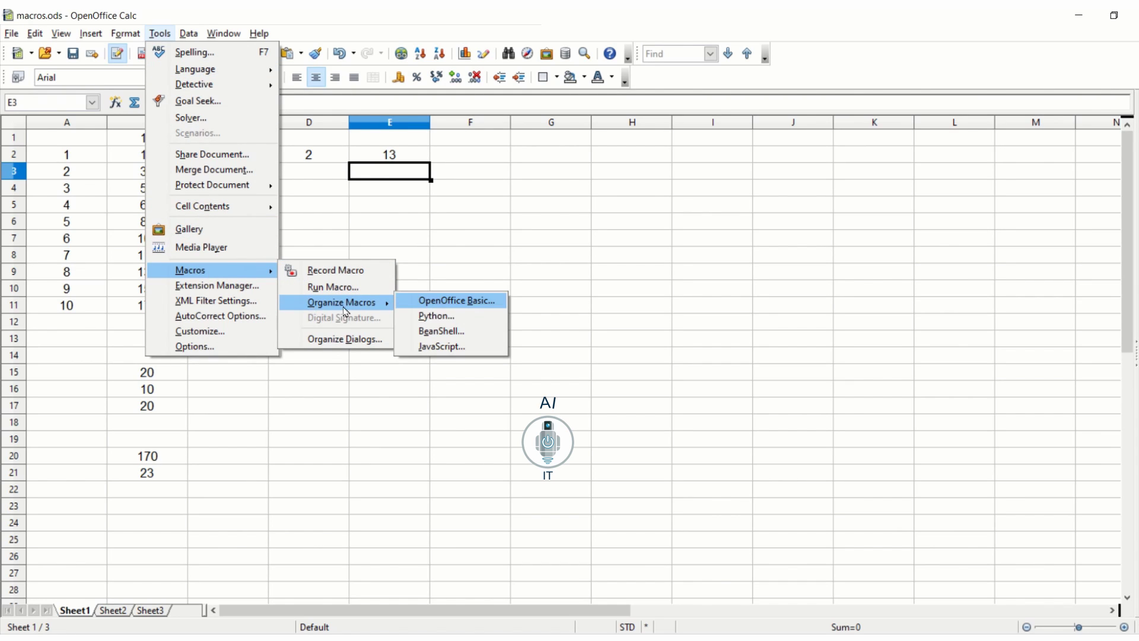
pyautogui.click(423, 304)
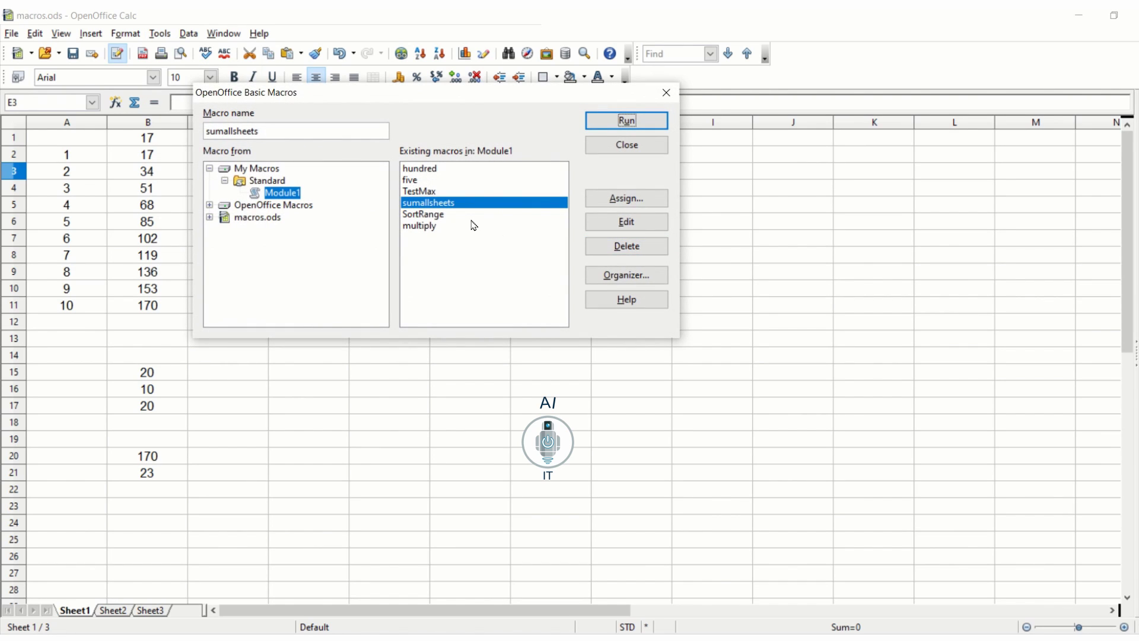
pyautogui.click(456, 220)
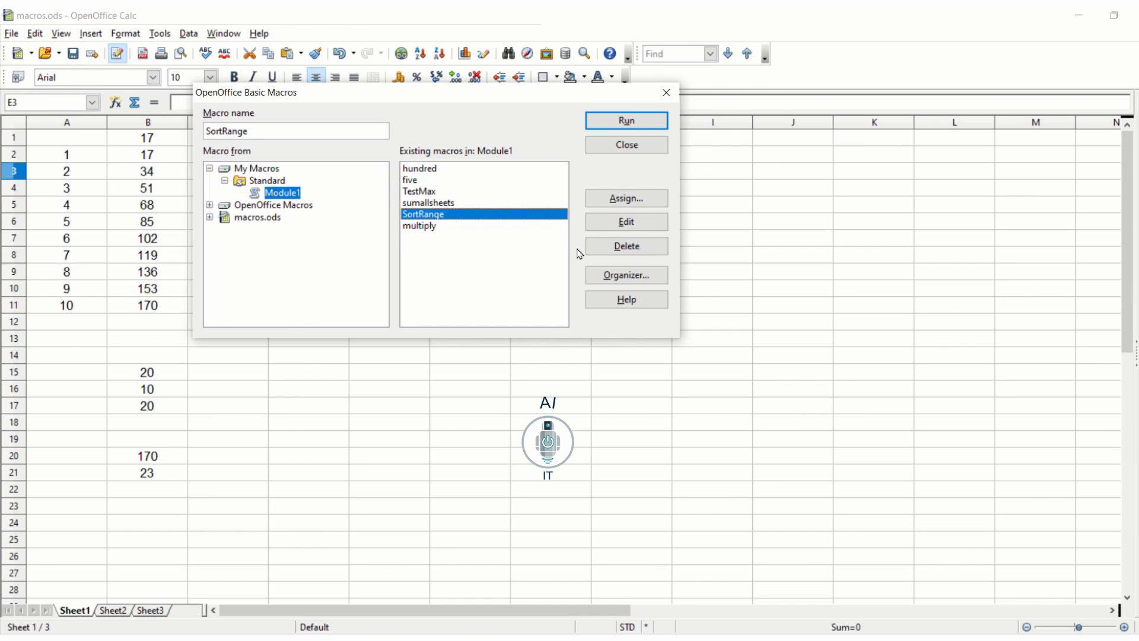
pyautogui.click(626, 222)
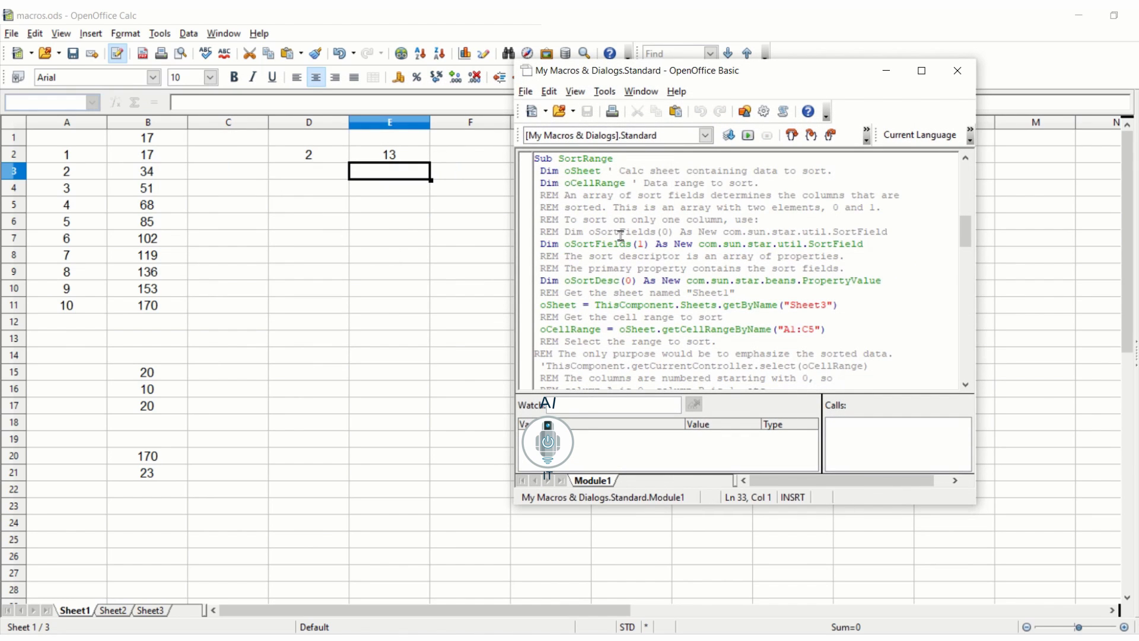
# Step: Scroll through the SortRange code, close the editor and switch to Sheet3
pyautogui.scroll(-1, 621, 235)
pyautogui.scroll(-1, 620, 235)
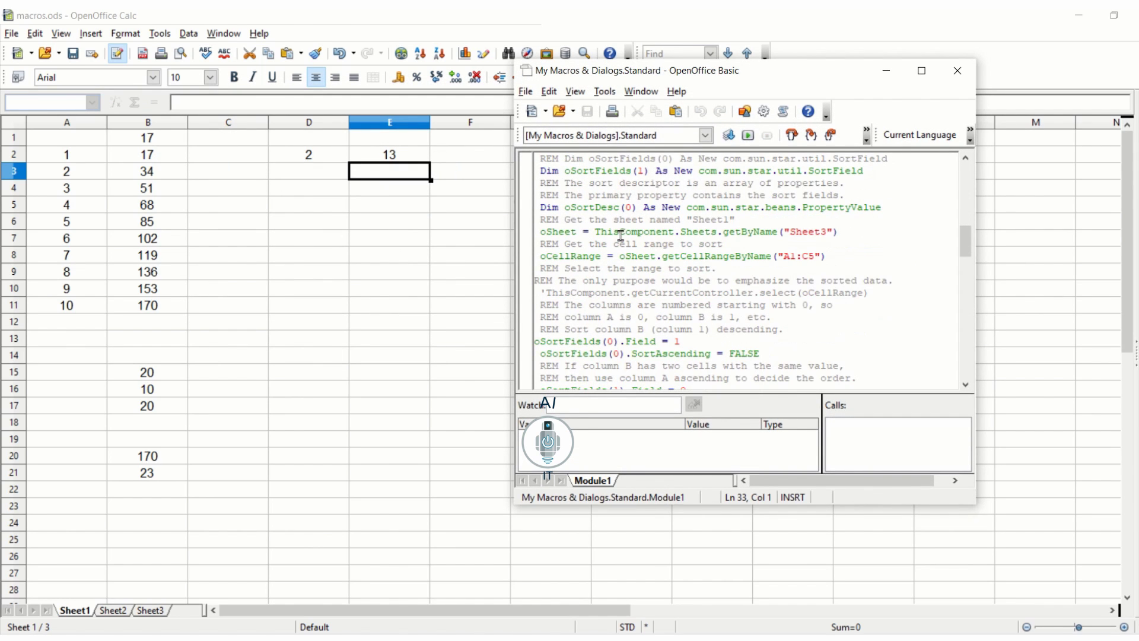
pyautogui.scroll(-3, 621, 236)
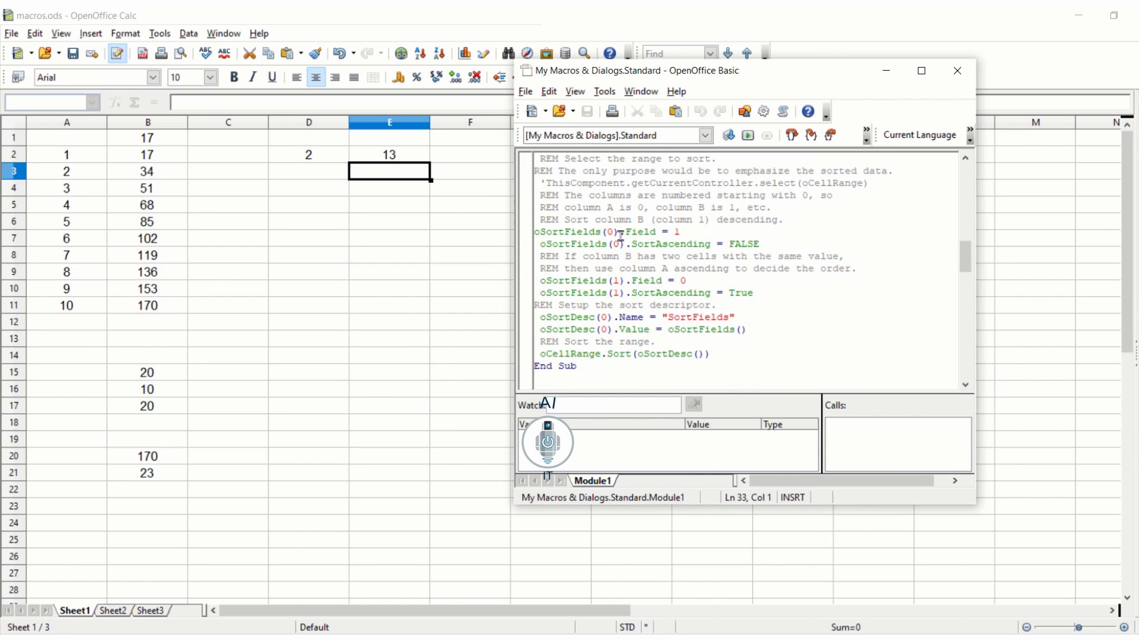
pyautogui.click(967, 74)
pyautogui.click(153, 612)
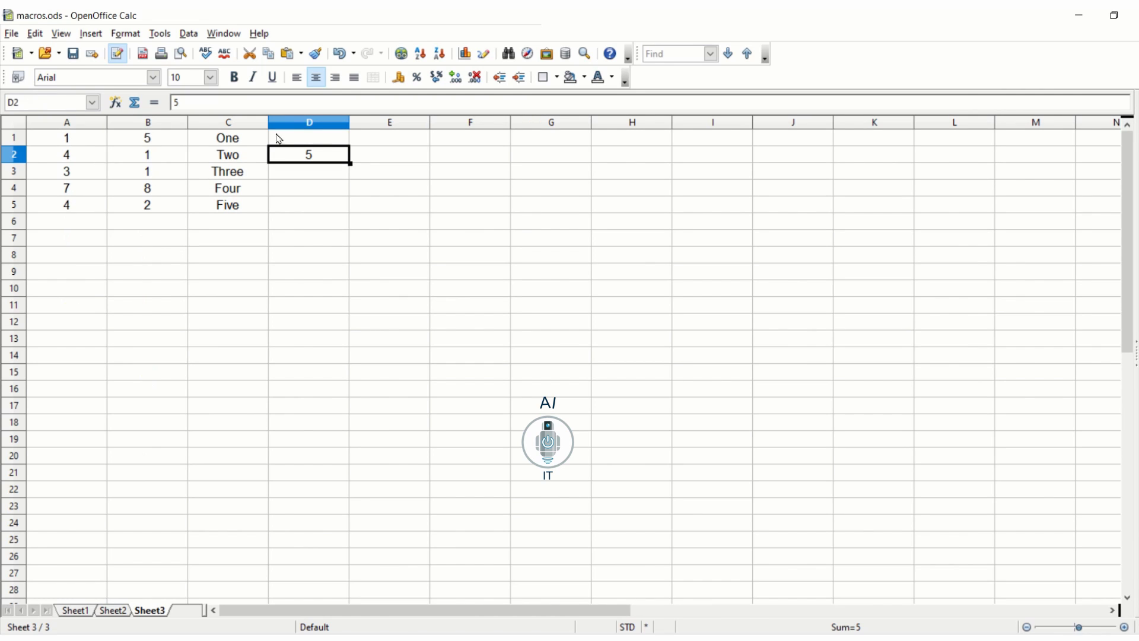
# Step: Delete the 5 from Sheet3's D2, then select the data range A1:C5
pyautogui.press('Delete')
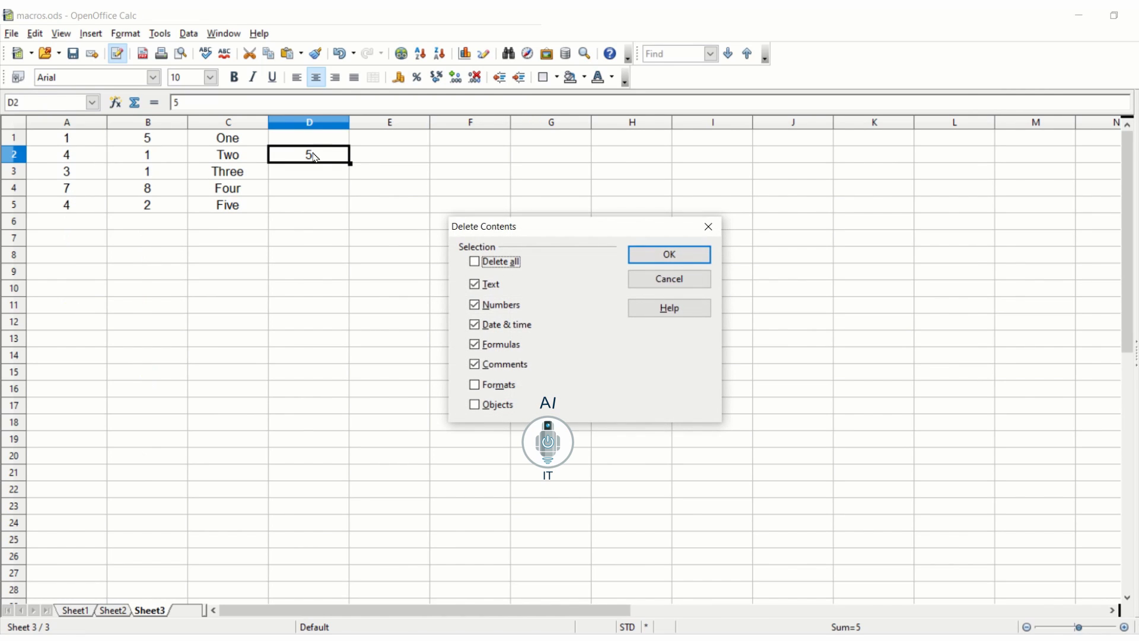
pyautogui.click(668, 257)
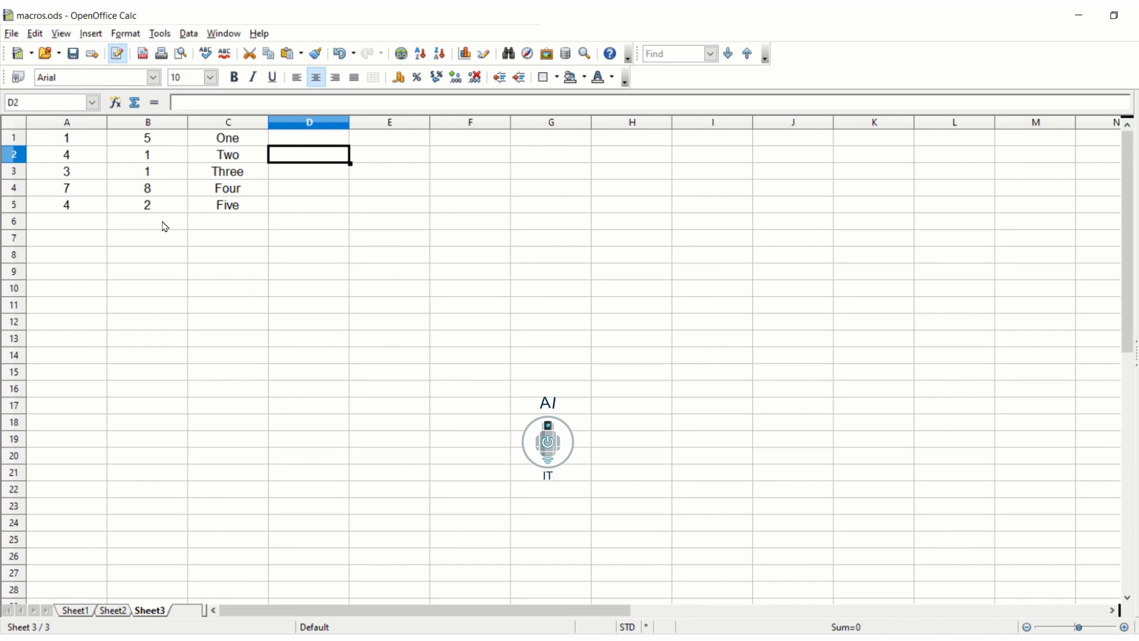
pyautogui.click(152, 125)
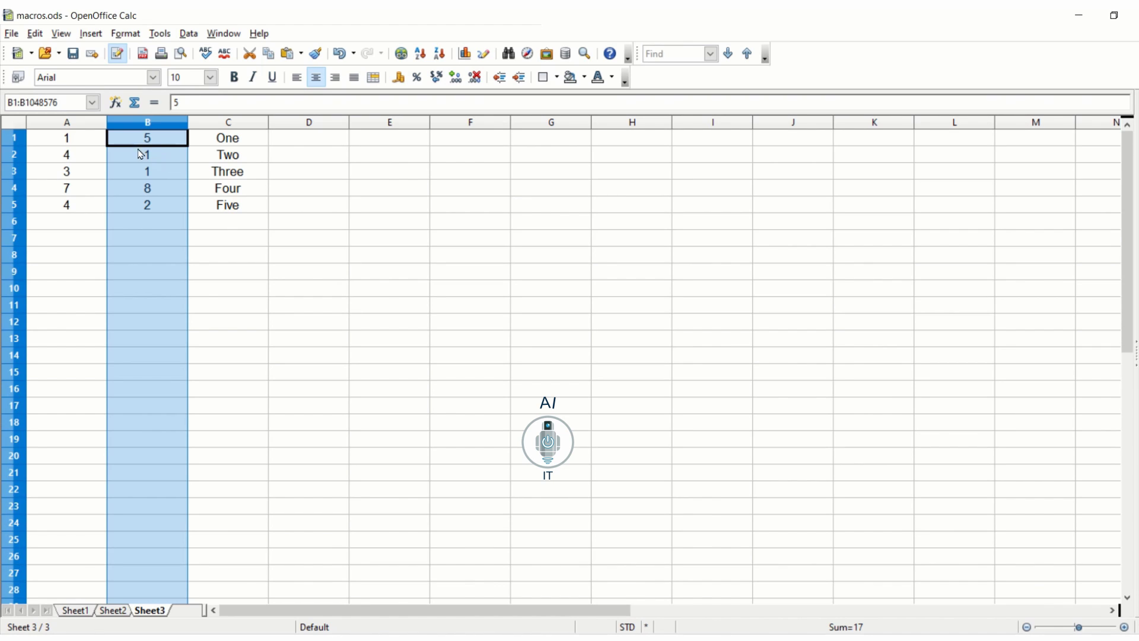
pyautogui.click(71, 125)
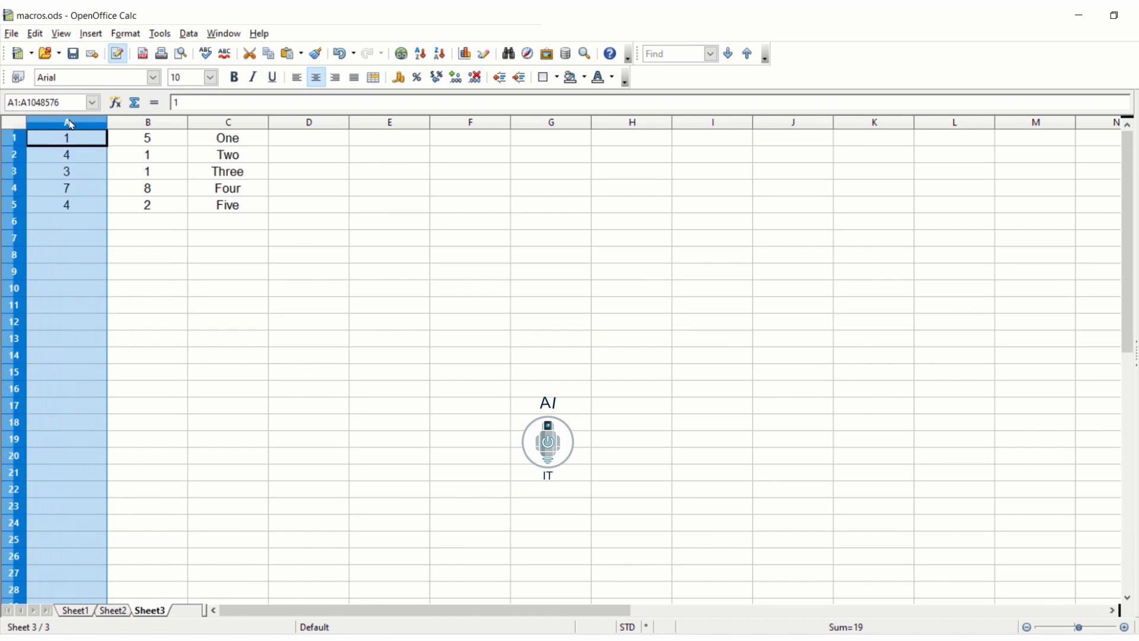
pyautogui.click(138, 187)
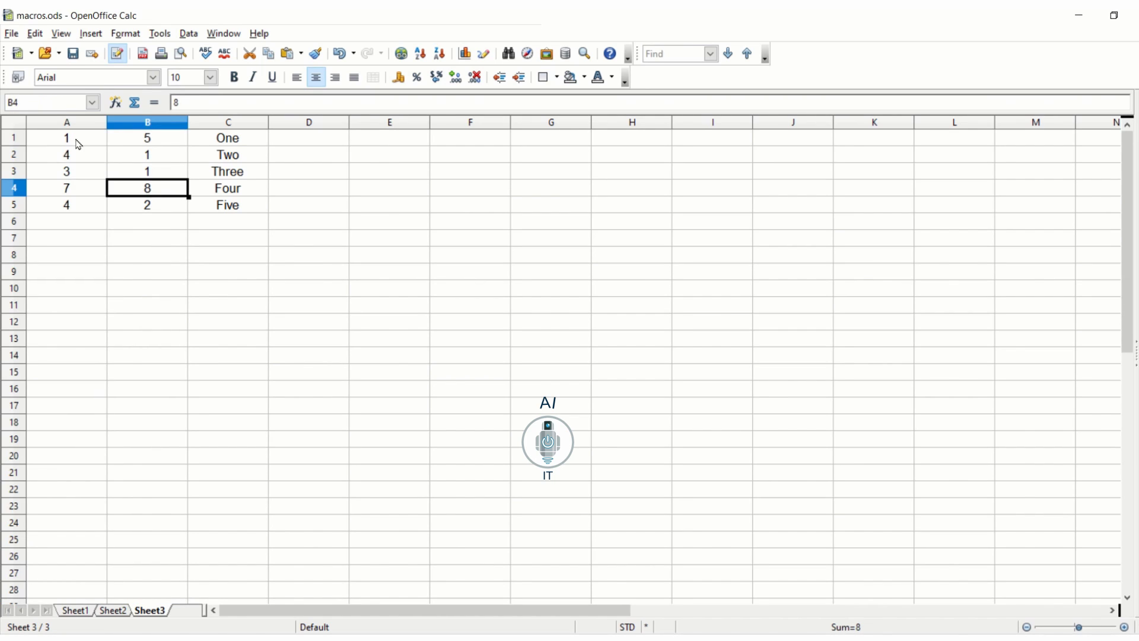
pyautogui.moveTo(79, 144); pyautogui.dragTo(206, 216)
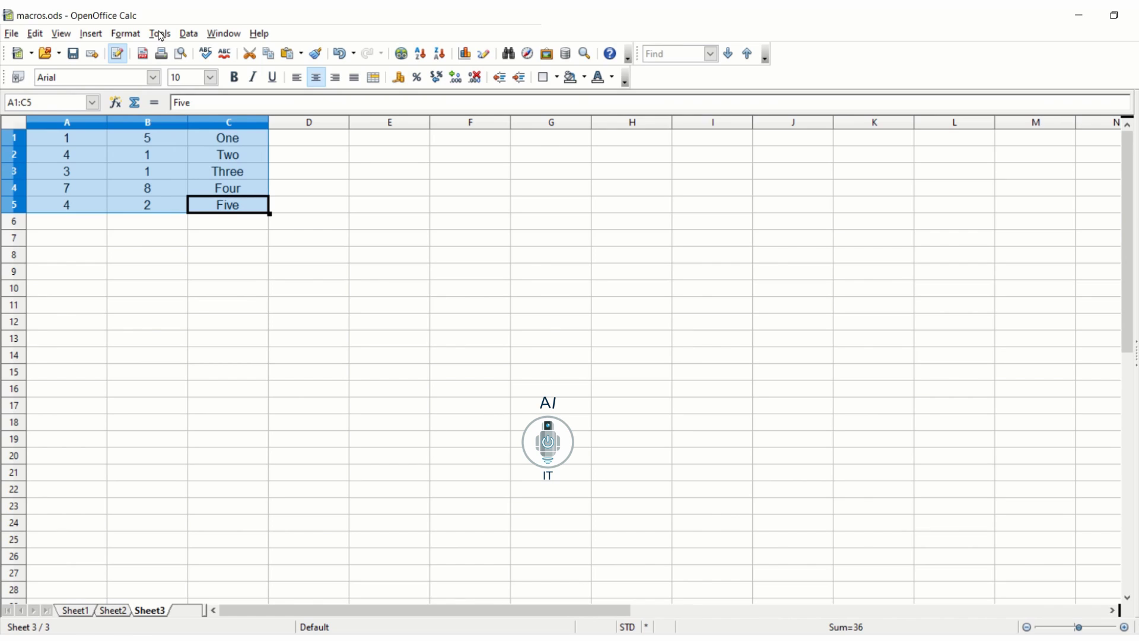
# Step: Run SortRange from My Macros > Standard > Module1, then select column B to check 8, 5, 2, 1, 1
pyautogui.click(160, 33)
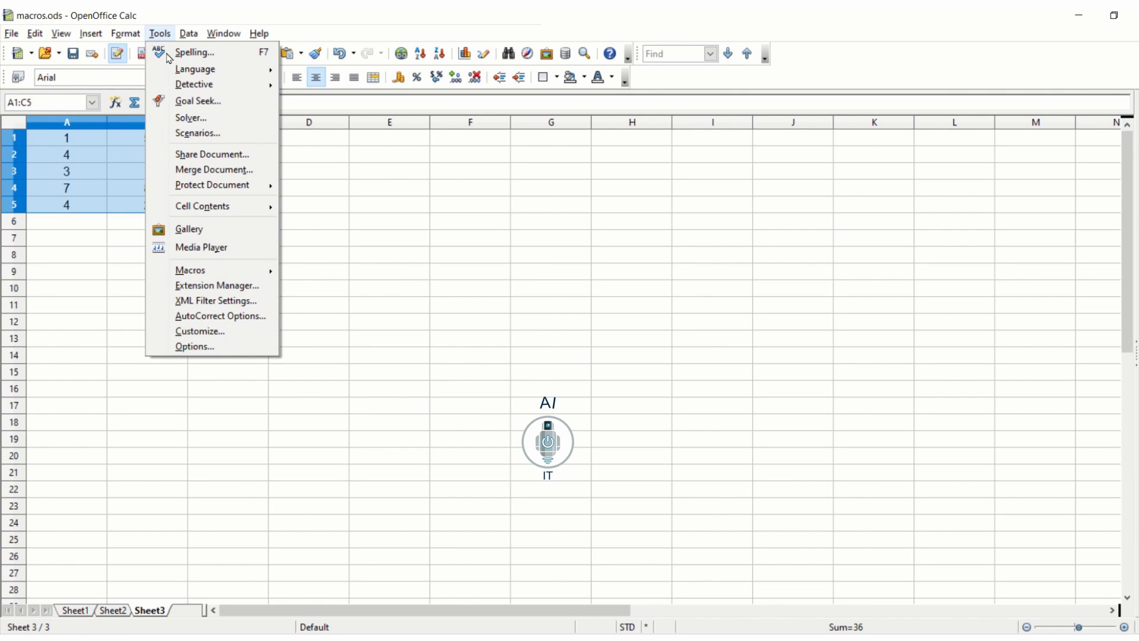
pyautogui.moveTo(225, 273)
pyautogui.click(313, 287)
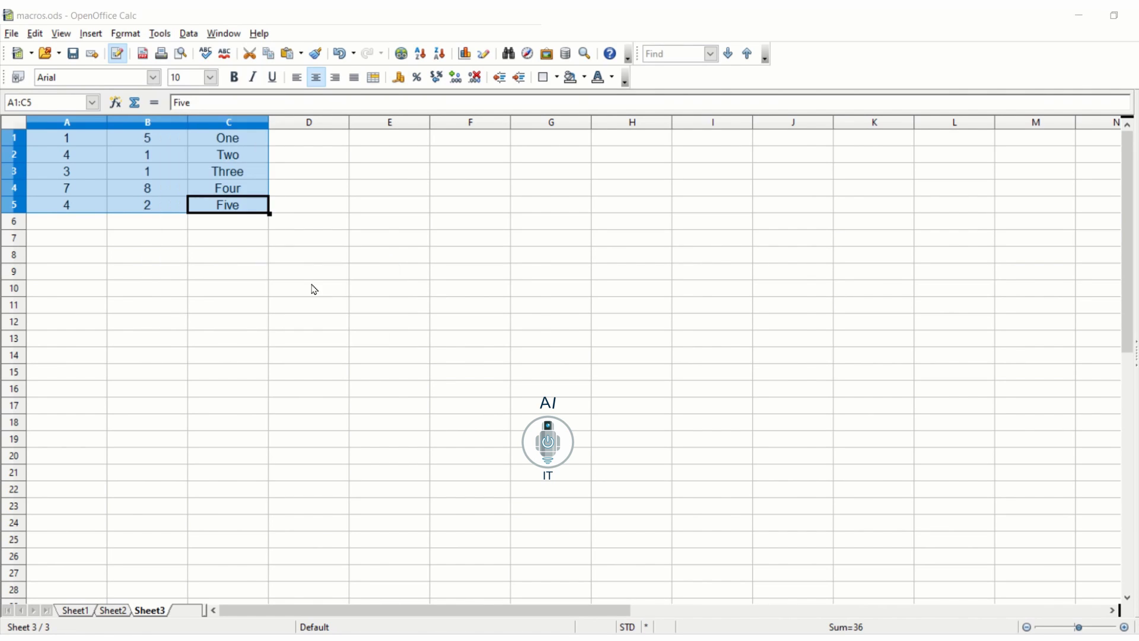
pyautogui.click(385, 229)
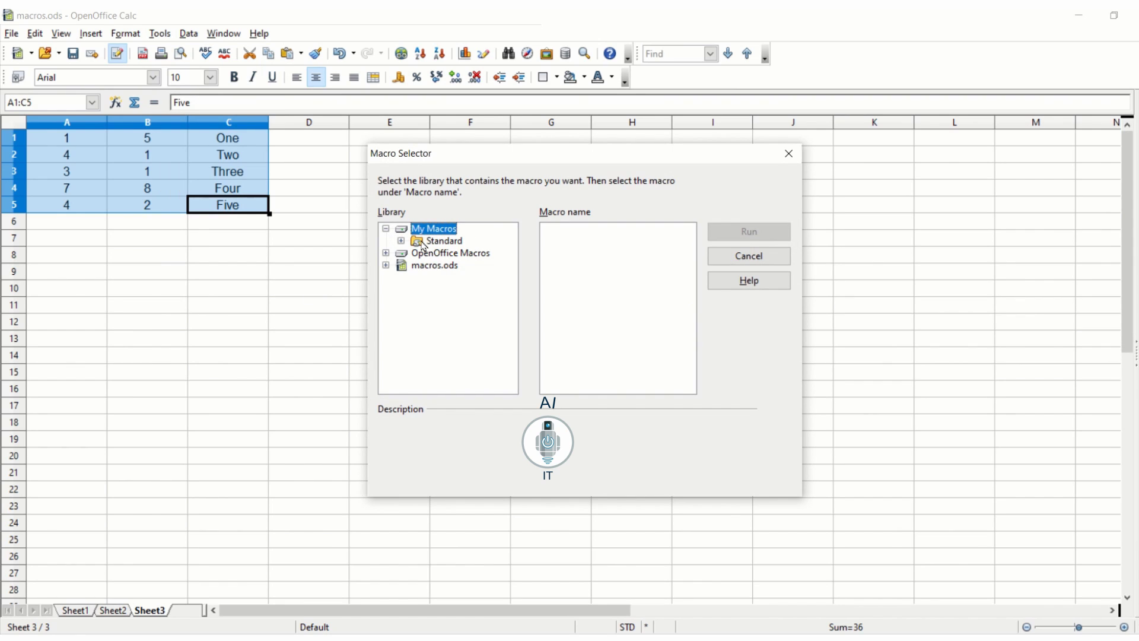
pyautogui.click(402, 241)
pyautogui.click(438, 254)
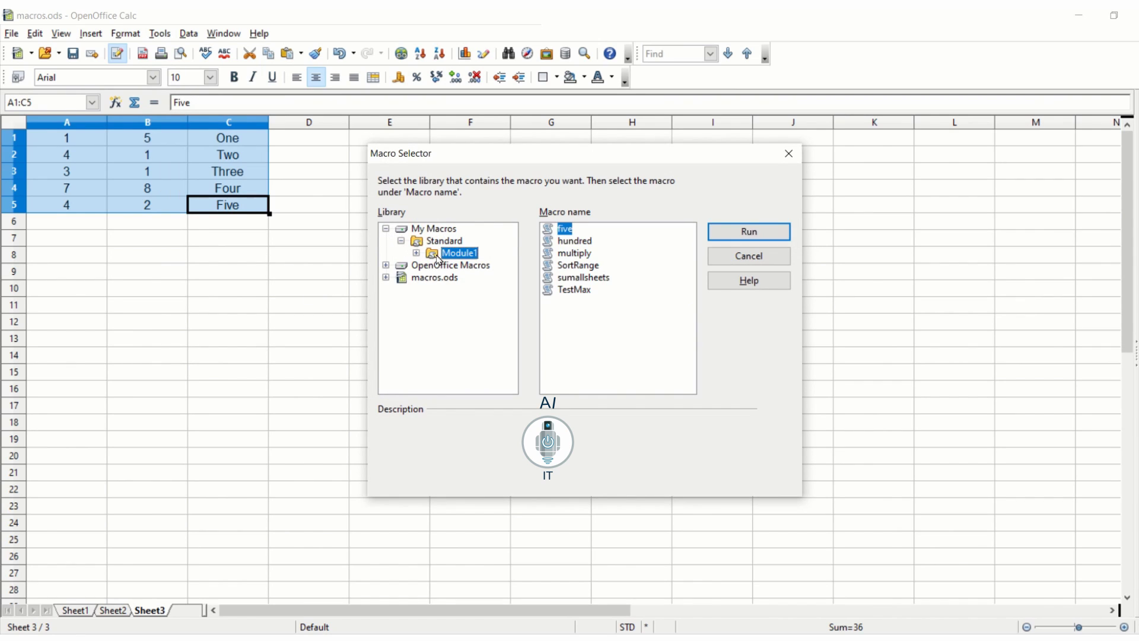
pyautogui.click(571, 267)
pyautogui.click(731, 239)
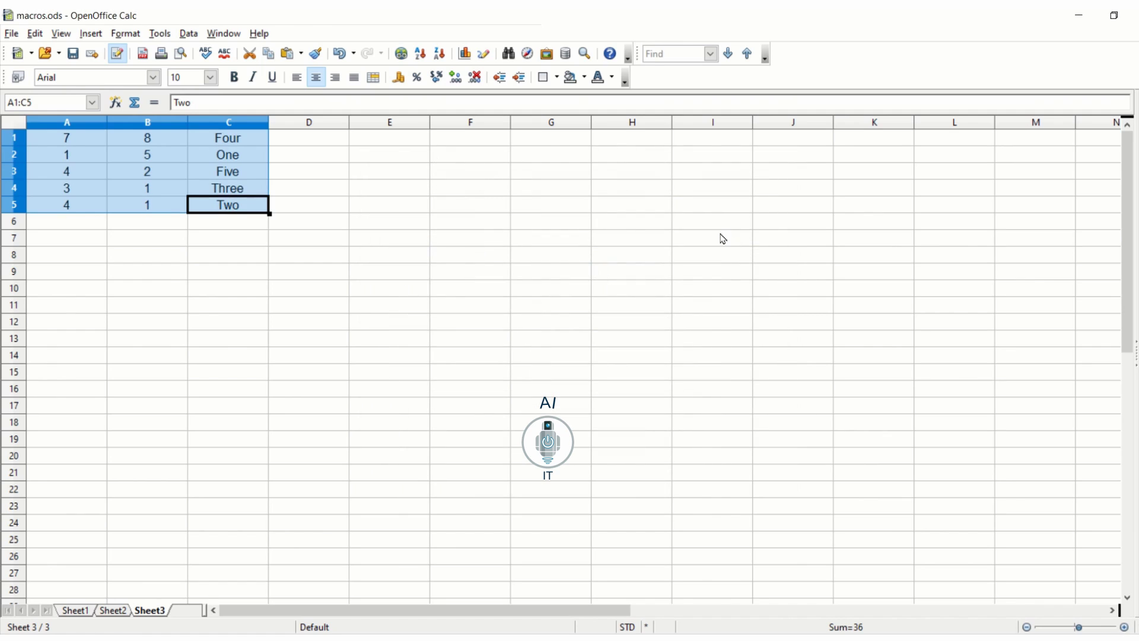
pyautogui.click(196, 321)
pyautogui.click(149, 123)
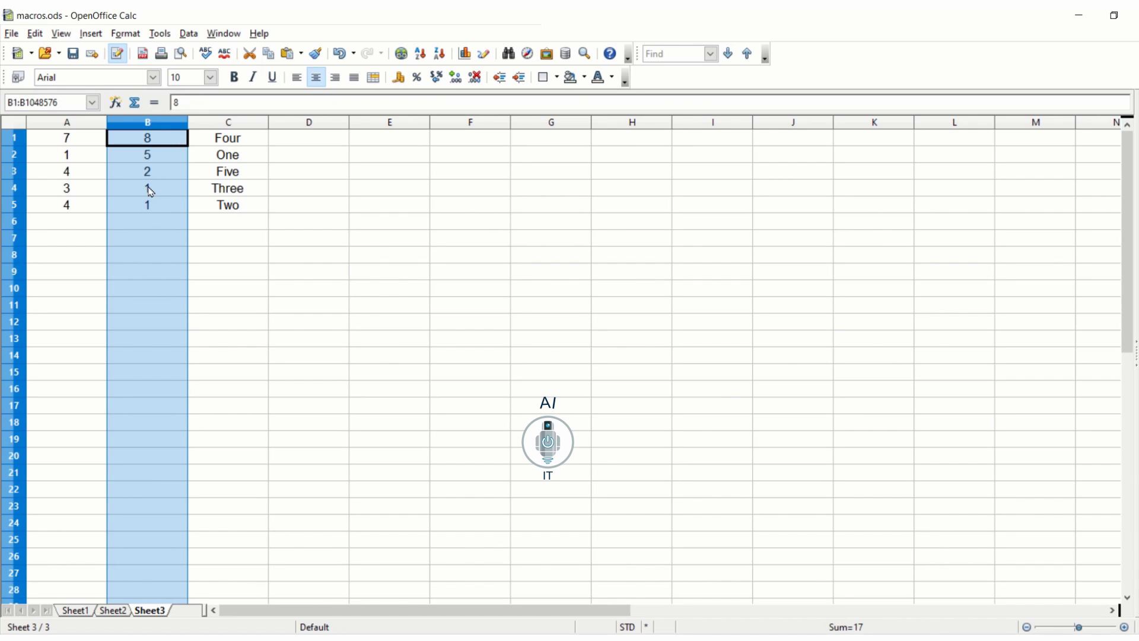
pyautogui.click(145, 194)
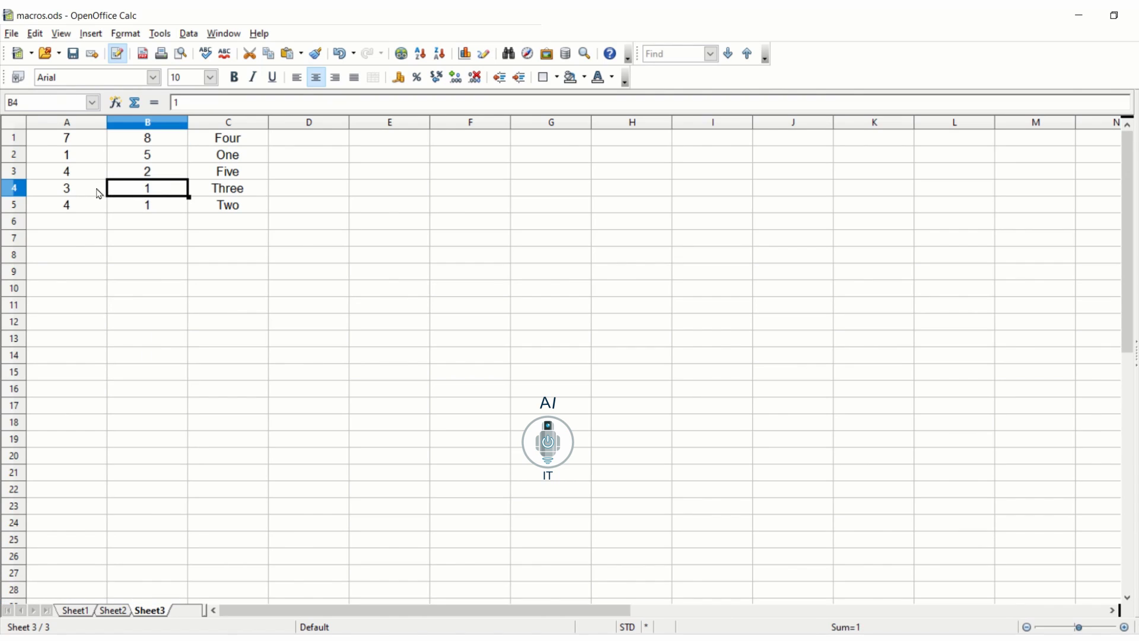
pyautogui.click(89, 193)
pyautogui.click(89, 208)
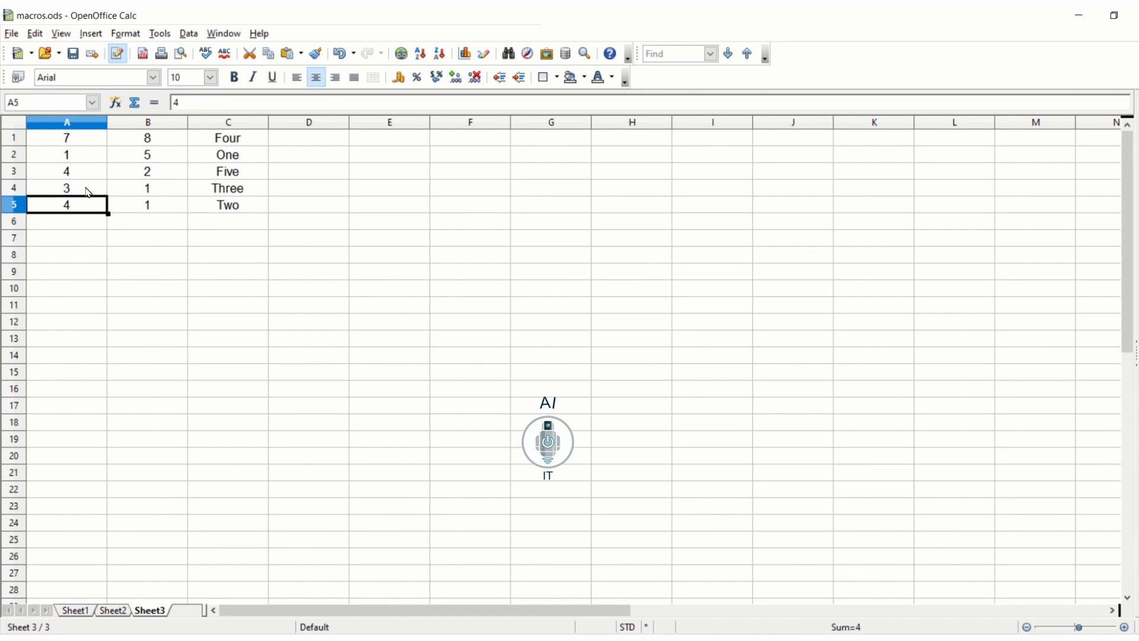